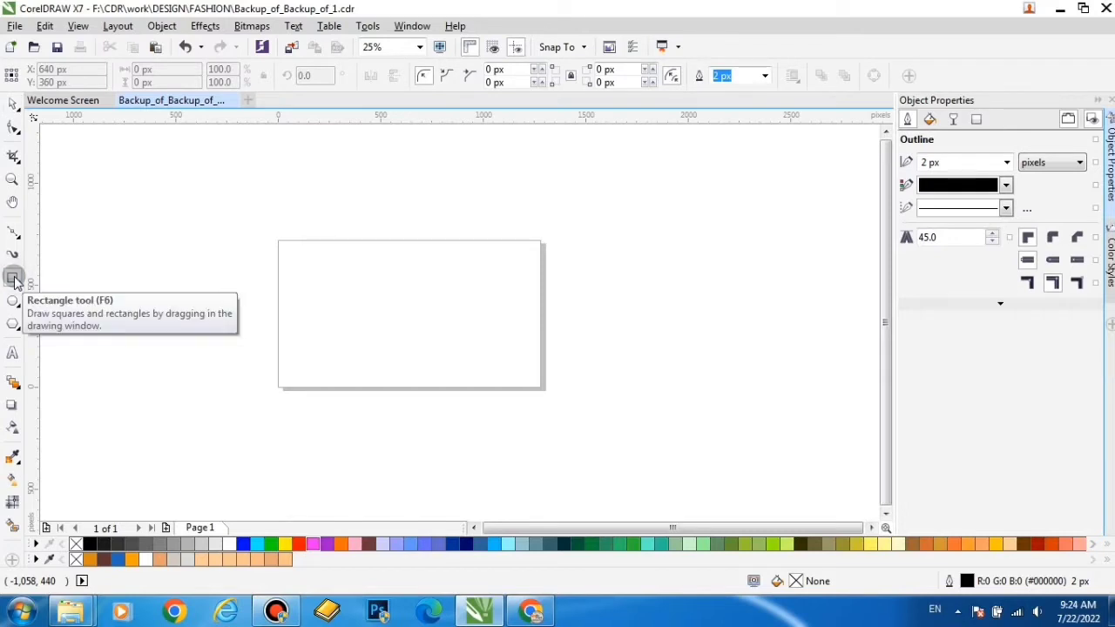
- Add a rectangle covering the whole 1280 × 720 px page
double_click(13, 278)
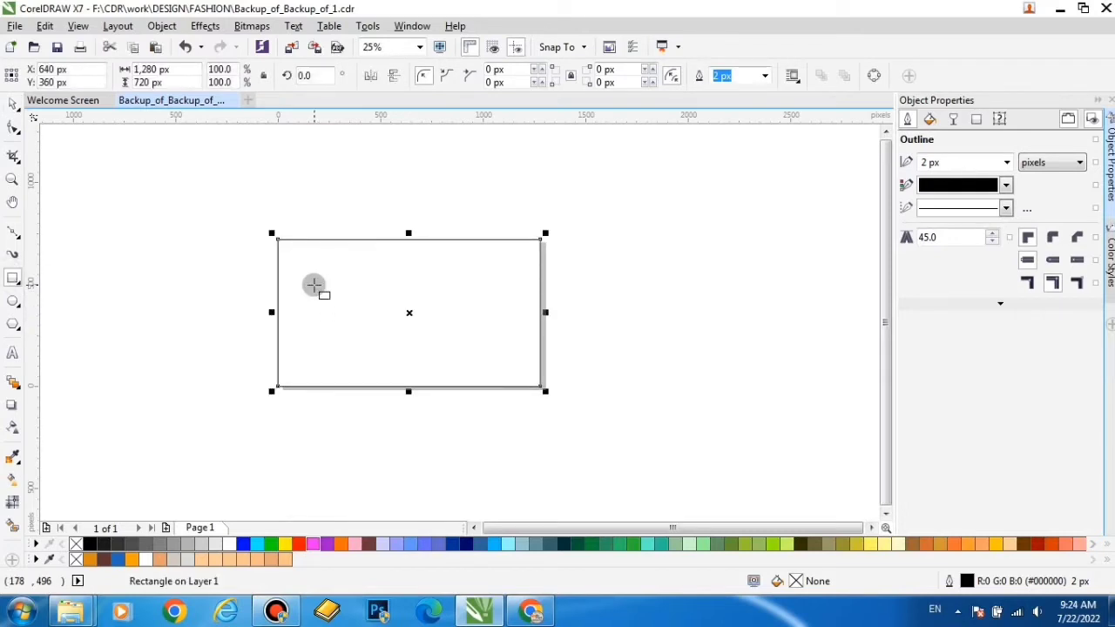
left_click(12, 105)
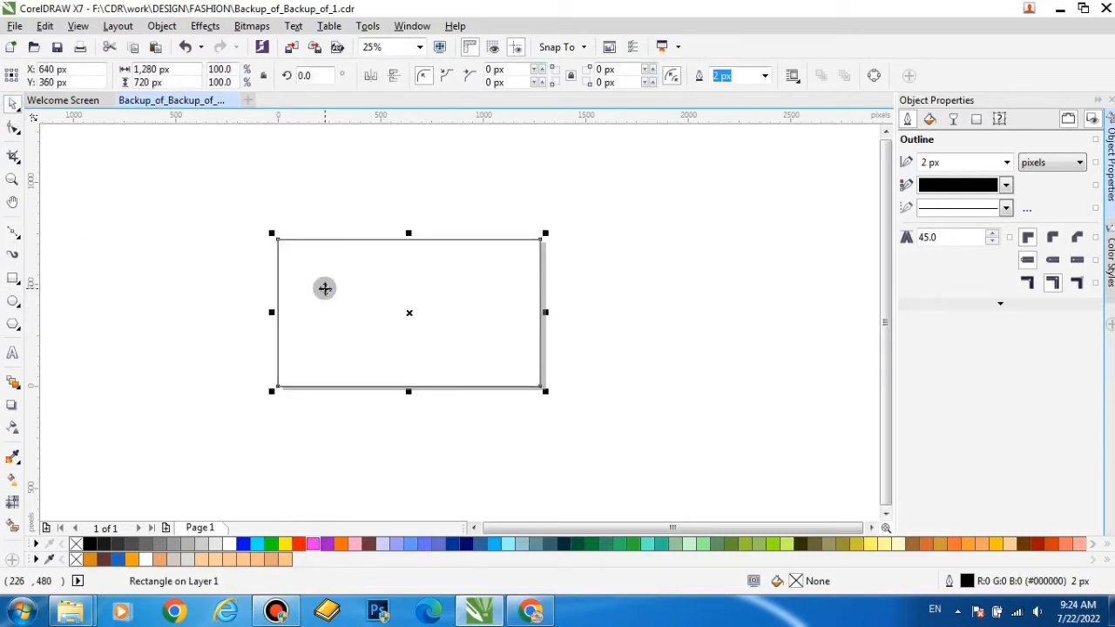
left_click_drag(324, 289, 290, 307)
- Apply a diagonal gradient from the page rectangle's upper-left to lower-right corner, running from orange through beige-grey to light grey
left_click(12, 480)
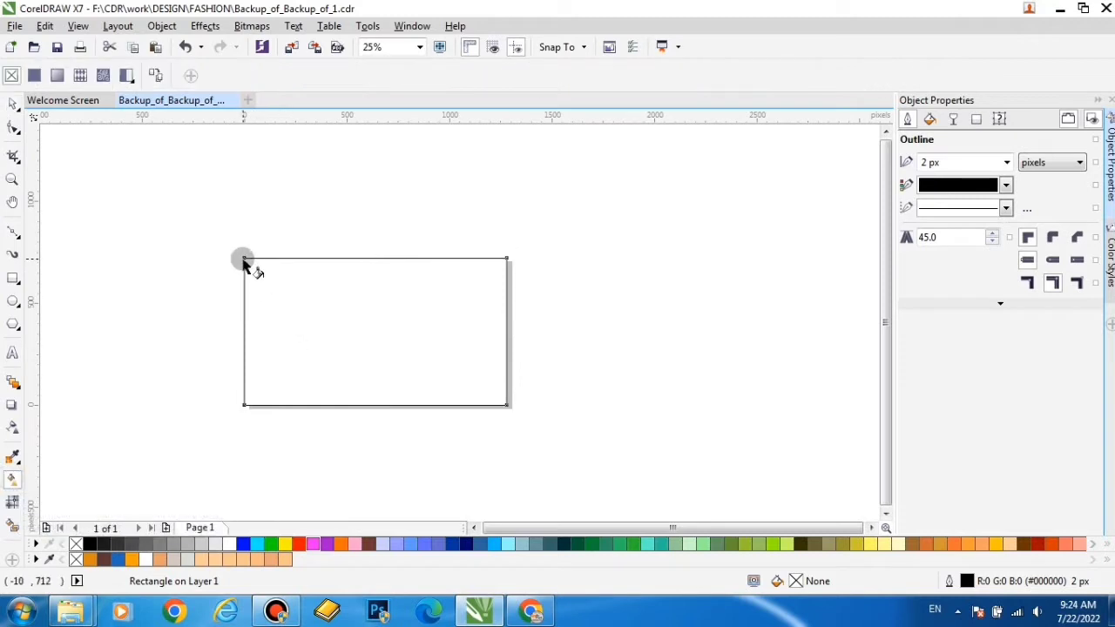
left_click_drag(244, 258, 505, 404)
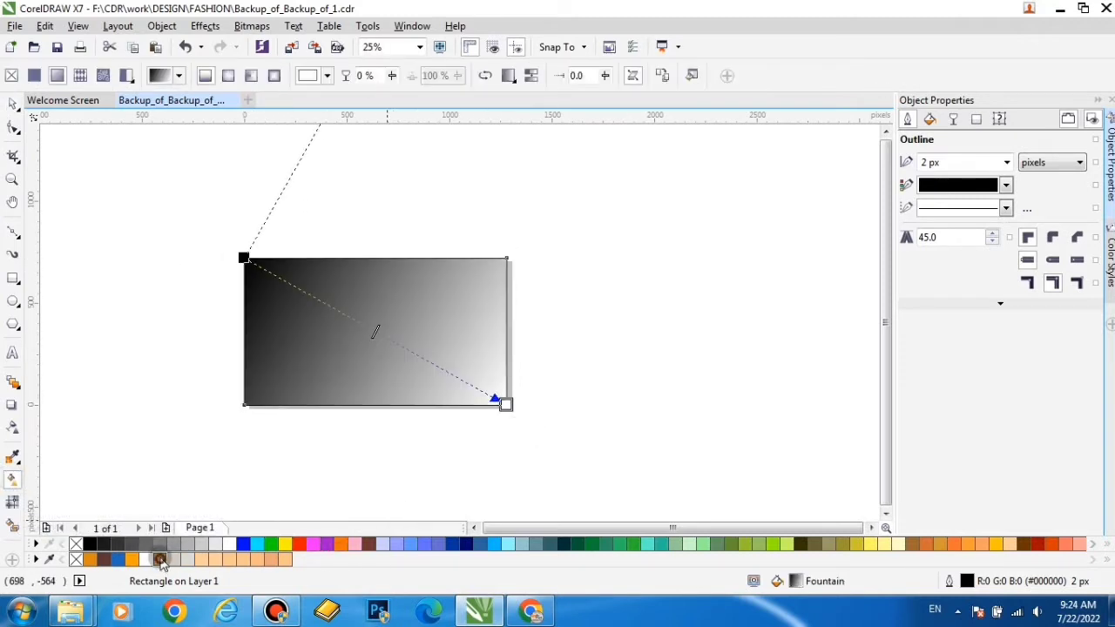
left_click_drag(247, 259, 245, 258)
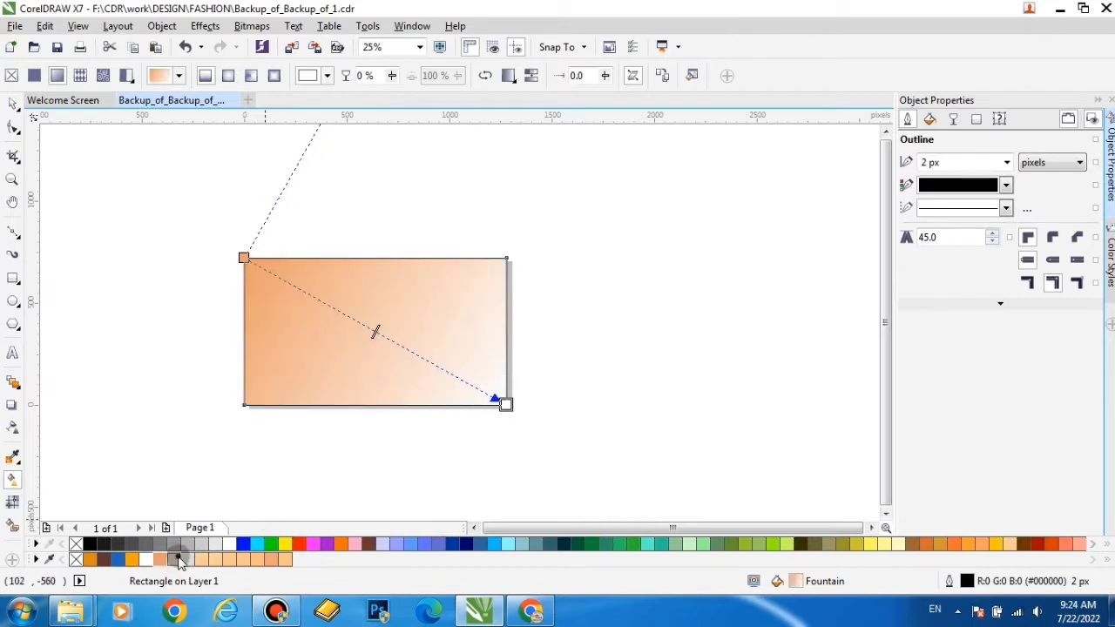
left_click_drag(178, 562, 366, 328)
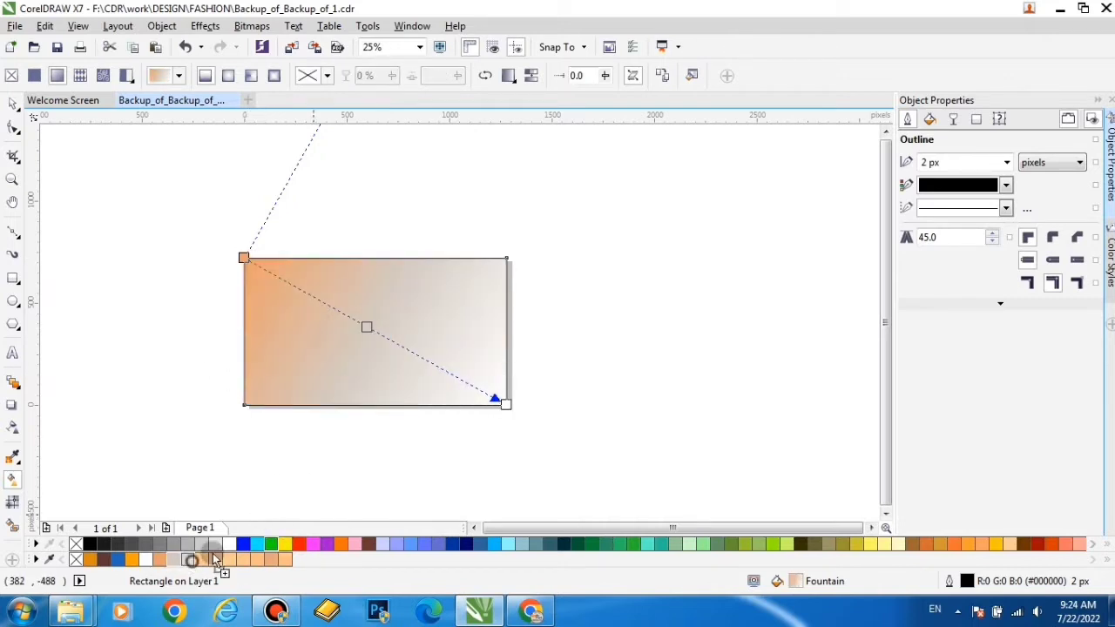
left_click_drag(216, 562, 505, 405)
left_click(13, 103)
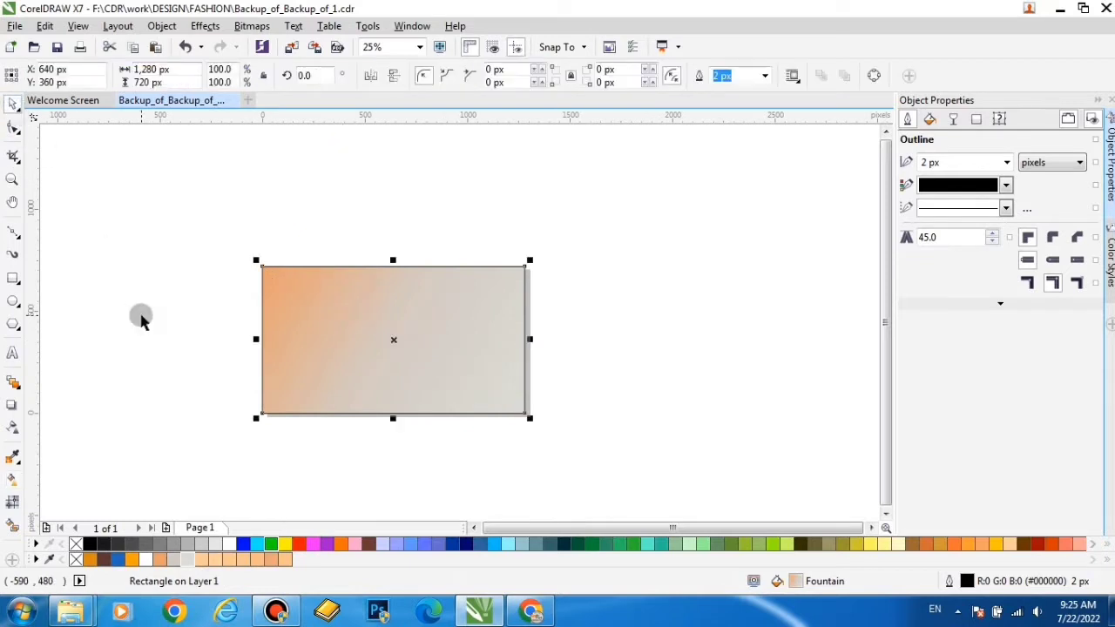
left_click(142, 318)
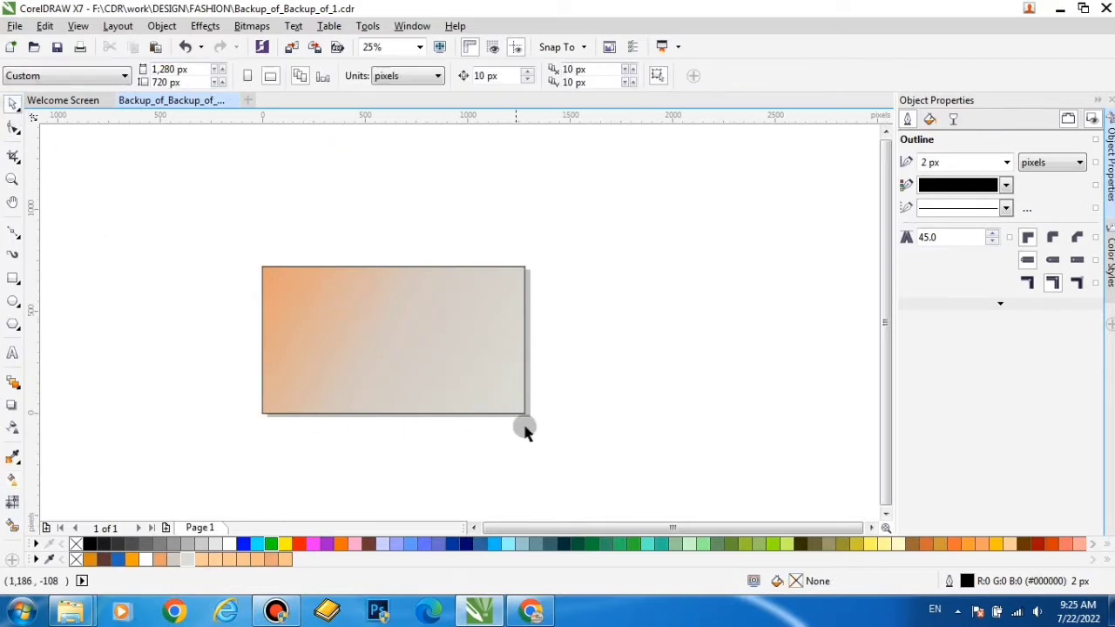
- Draw an inner rectangle about 1020 × 636 px inside the gradient background, leaving a wider margin on its right side
left_click(12, 279)
left_click_drag(269, 277, 478, 404)
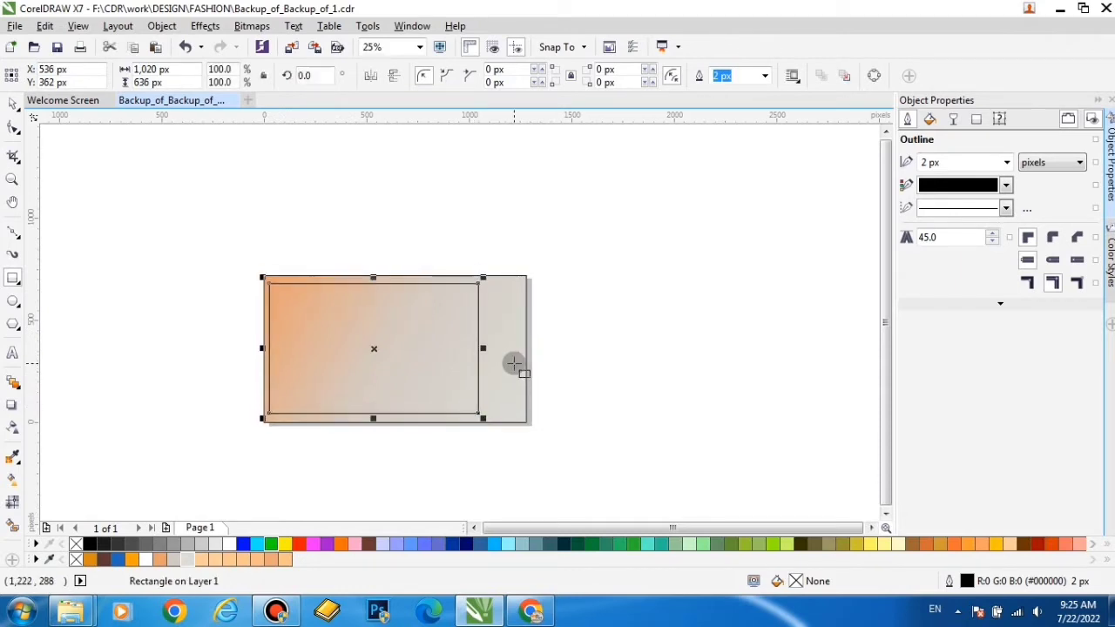
left_click(16, 108)
left_click(261, 325)
left_click_drag(263, 325, 269, 302)
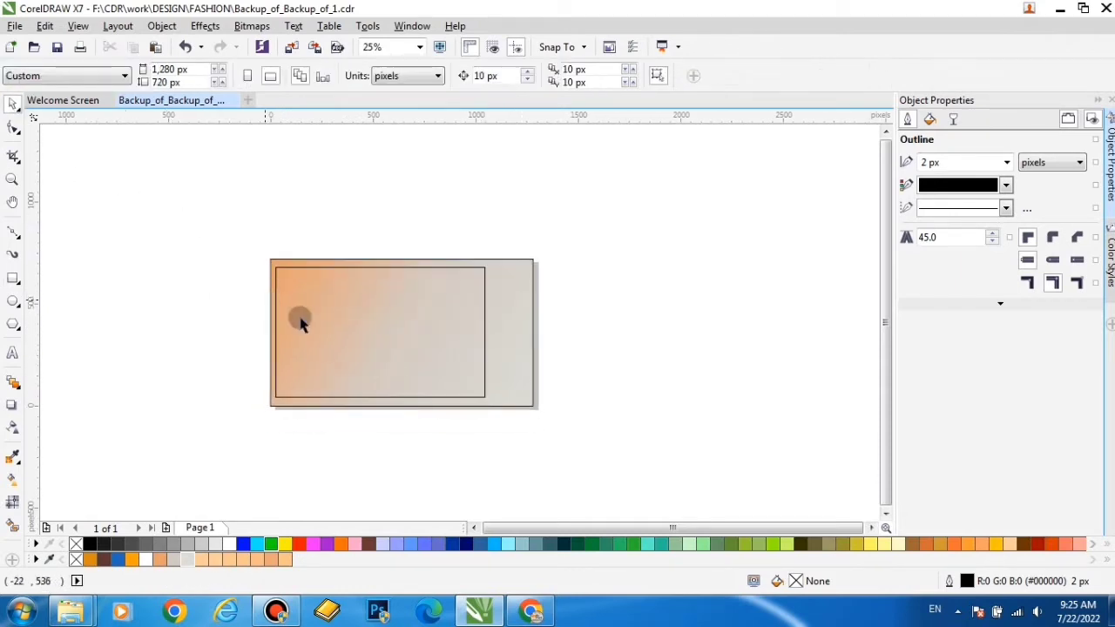
- Give the inner rectangle a white outline 3 px wide
left_click(302, 323)
right_click(144, 559)
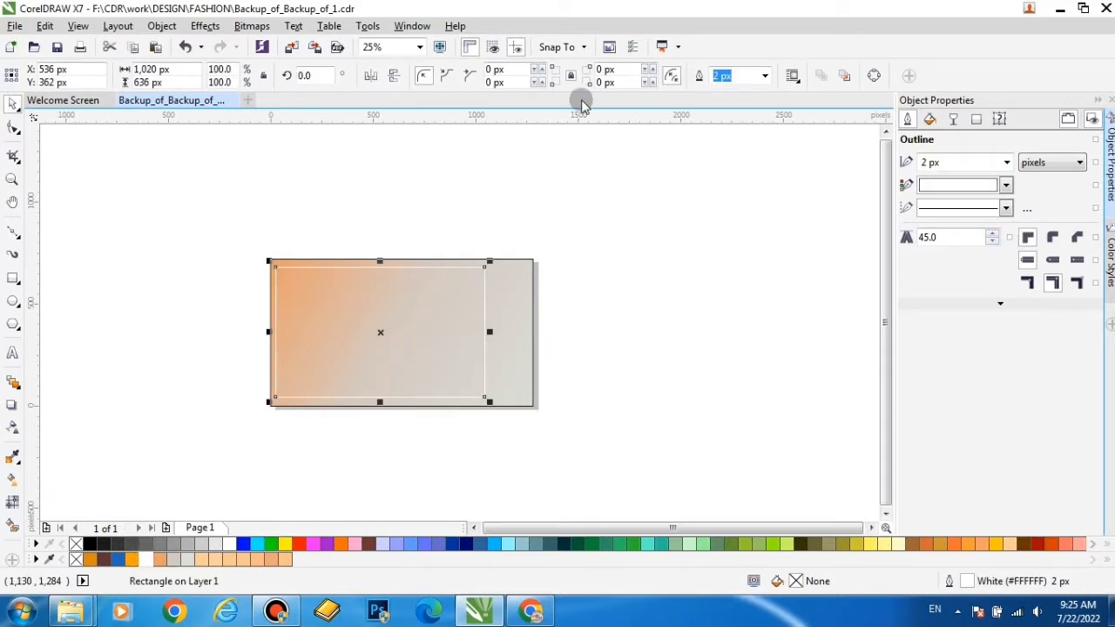
left_click(764, 76)
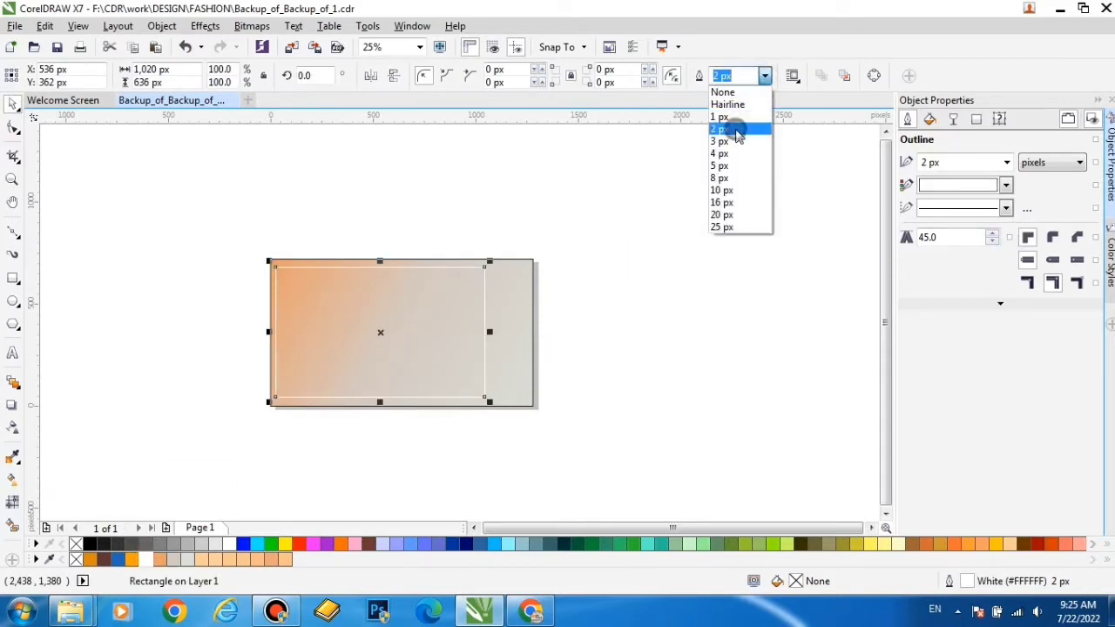
left_click(736, 130)
left_click(765, 76)
left_click(719, 141)
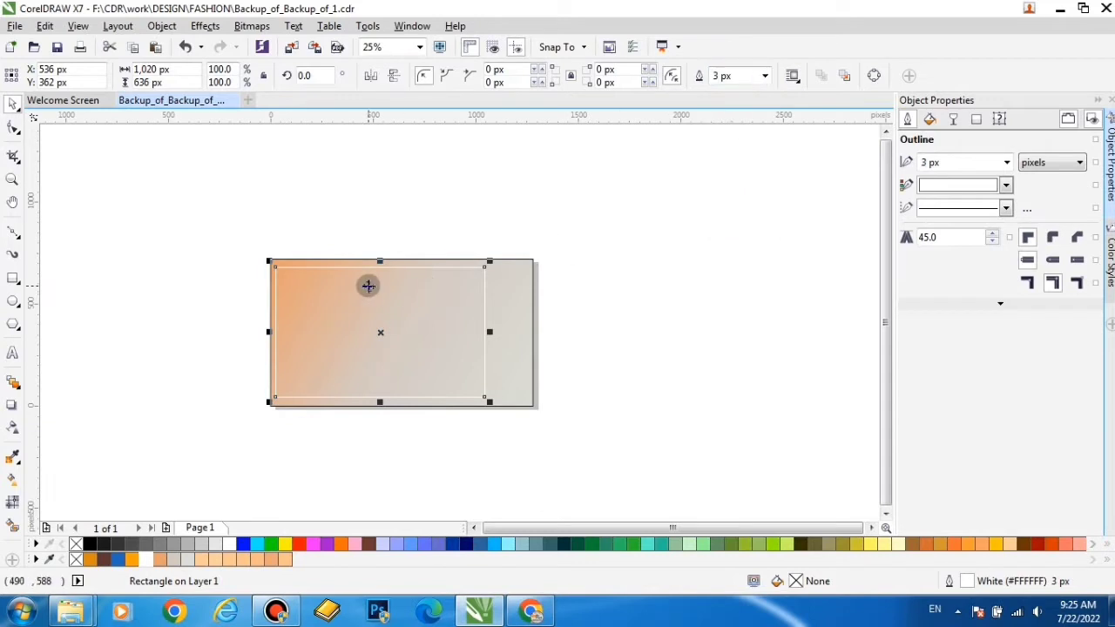
scroll(367, 286, "up", 1)
key("Escape")
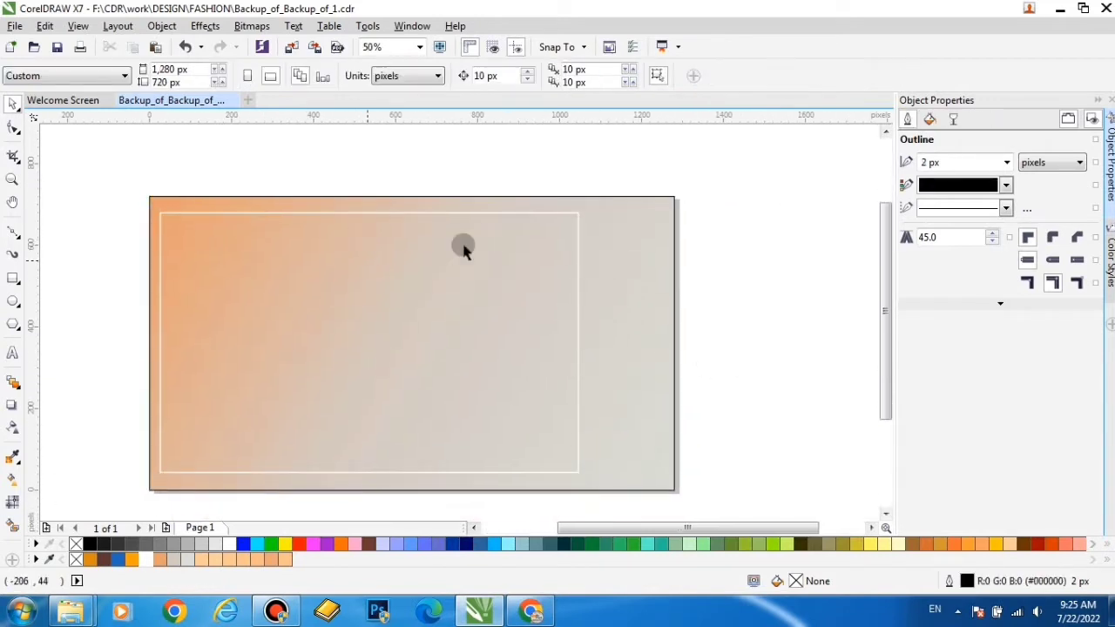
left_click_drag(351, 249, 370, 247)
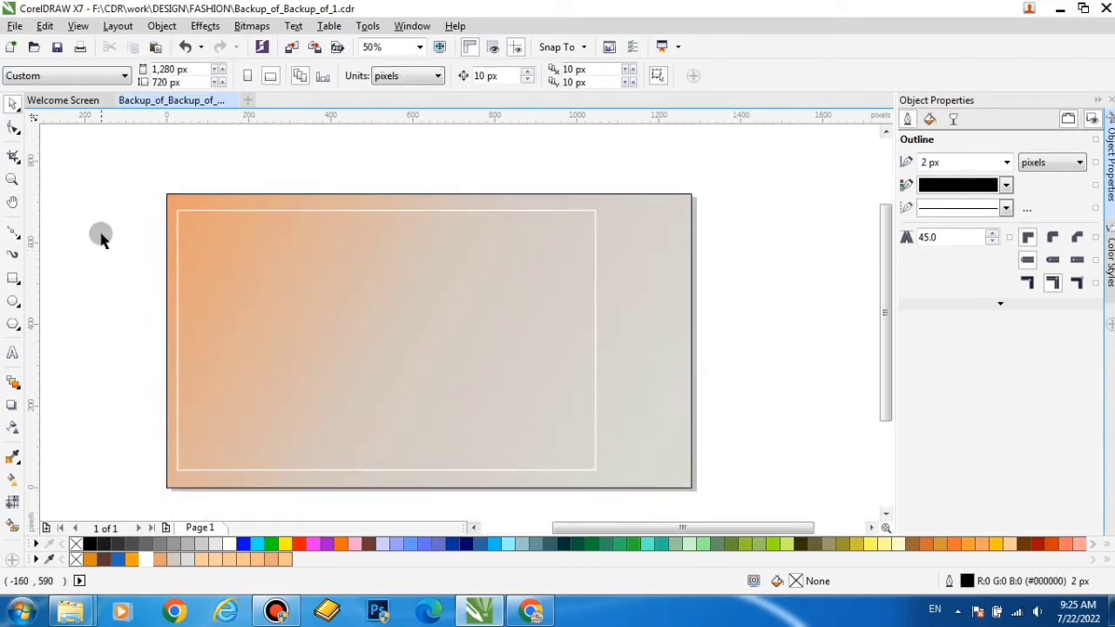
- Draw a bar about 500 × 58 px across the background's upper-left edge and fully round its corners to 29 px
left_click(13, 276)
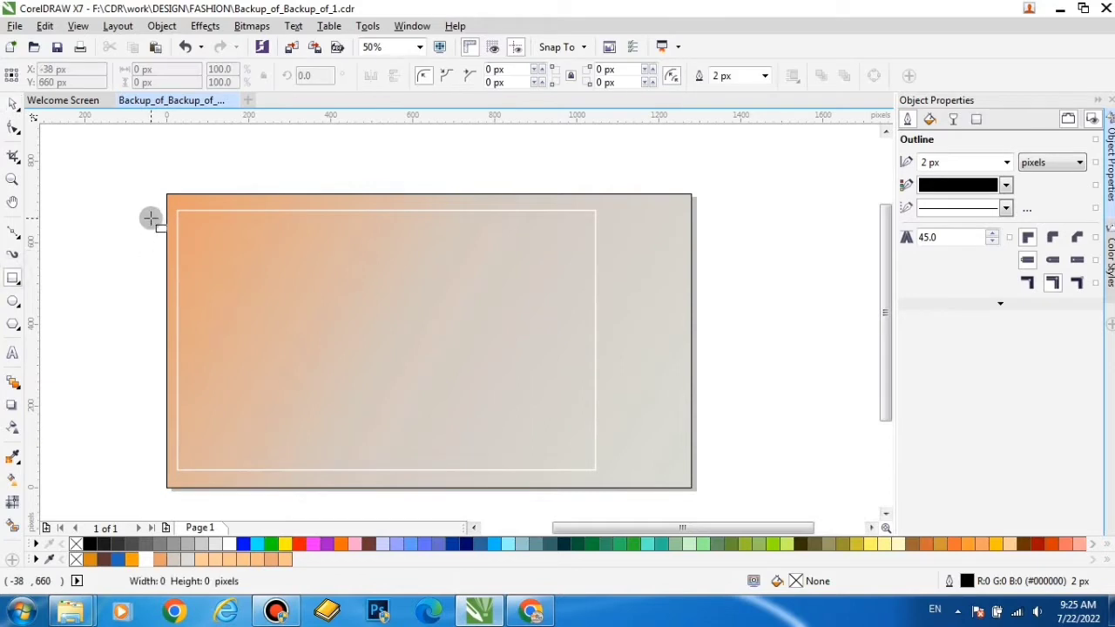
left_click_drag(151, 218, 357, 241)
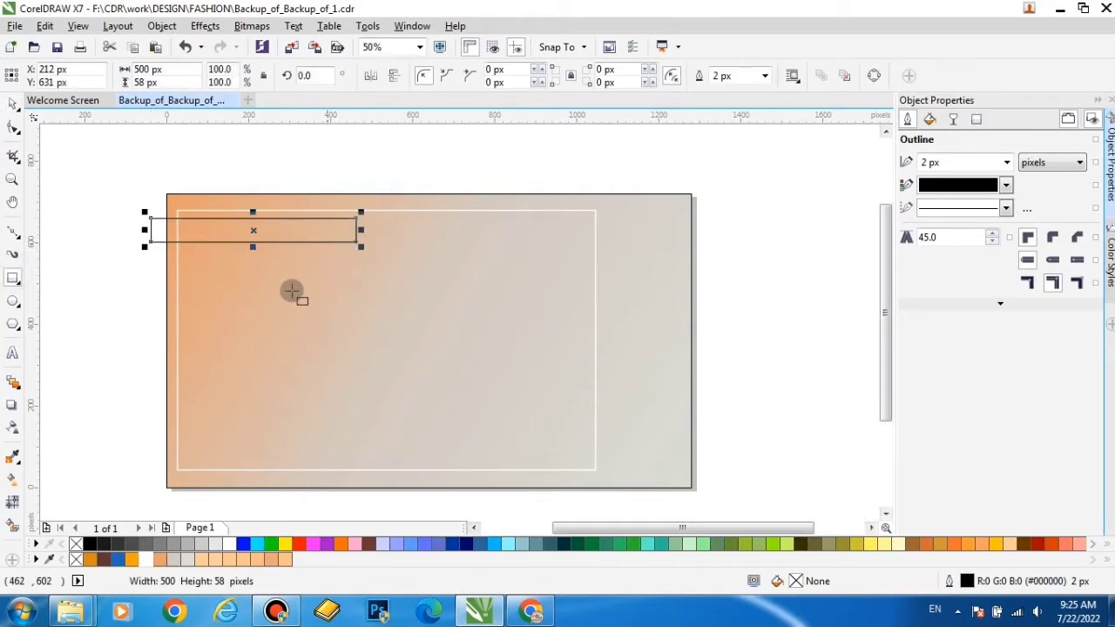
left_click(13, 126)
left_click_drag(151, 218, 181, 242)
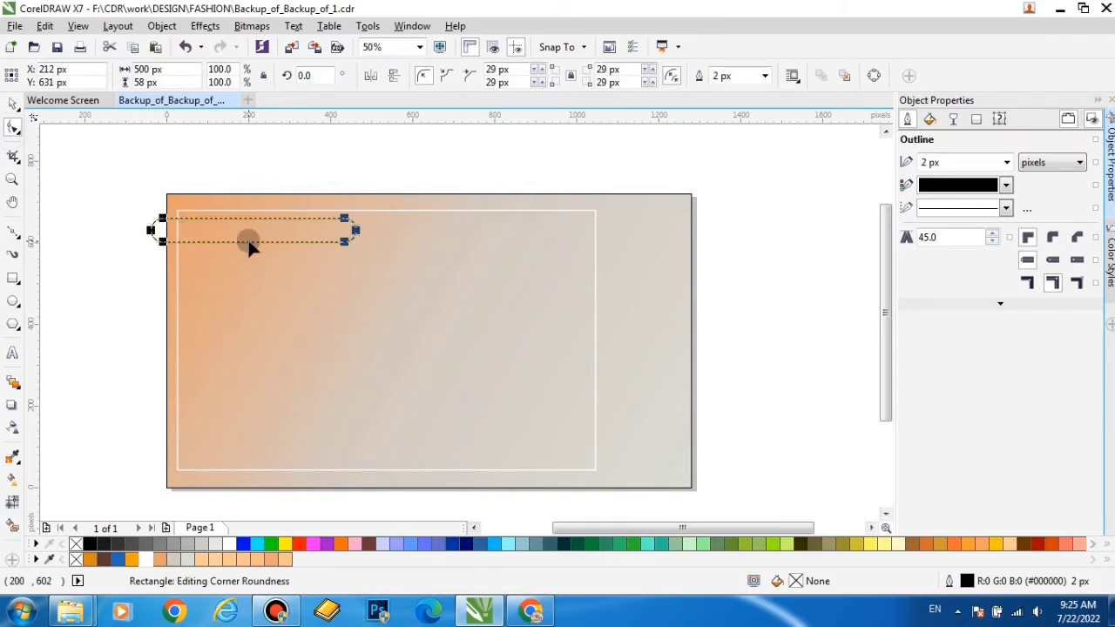
- Rotate the rounded bar to about 45.6° and move its centre to about X 219 px, Y 680 px
left_click(12, 104)
left_click_drag(145, 205, 175, 286)
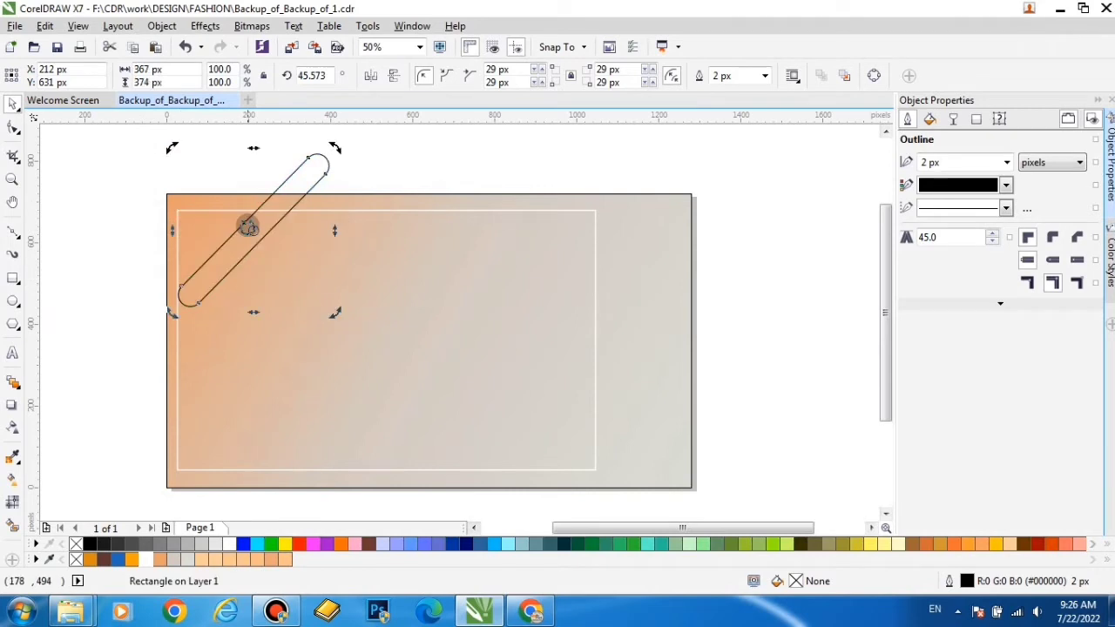
left_click(227, 169)
left_click(255, 246)
left_click_drag(253, 230, 257, 207)
scroll(441, 154, "up", 2)
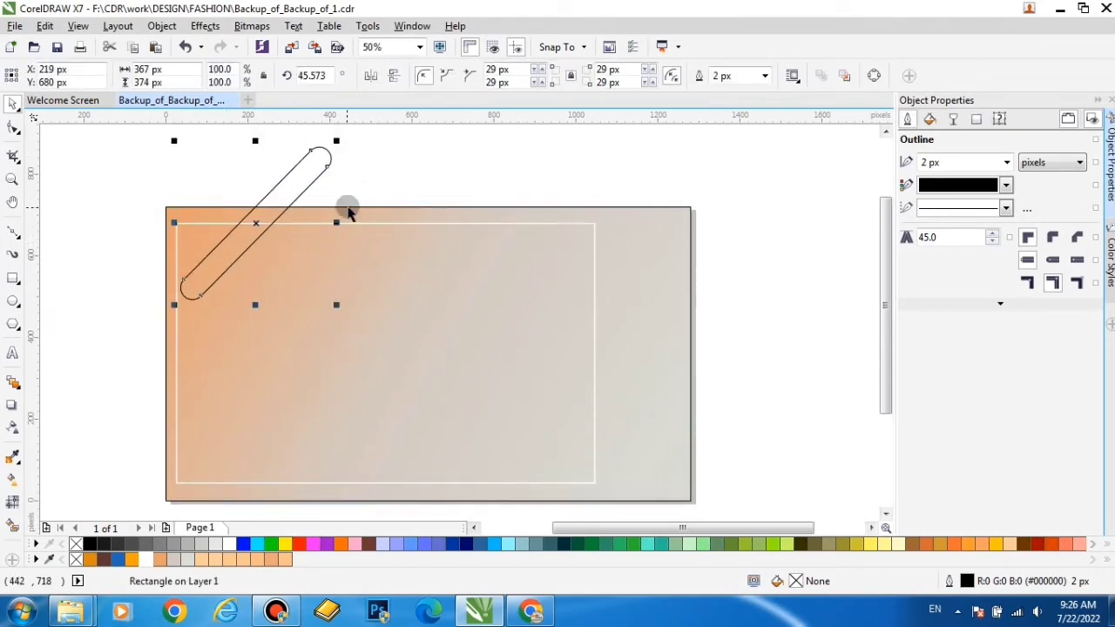
left_click_drag(373, 212, 380, 198)
left_click_drag(357, 296, 364, 316)
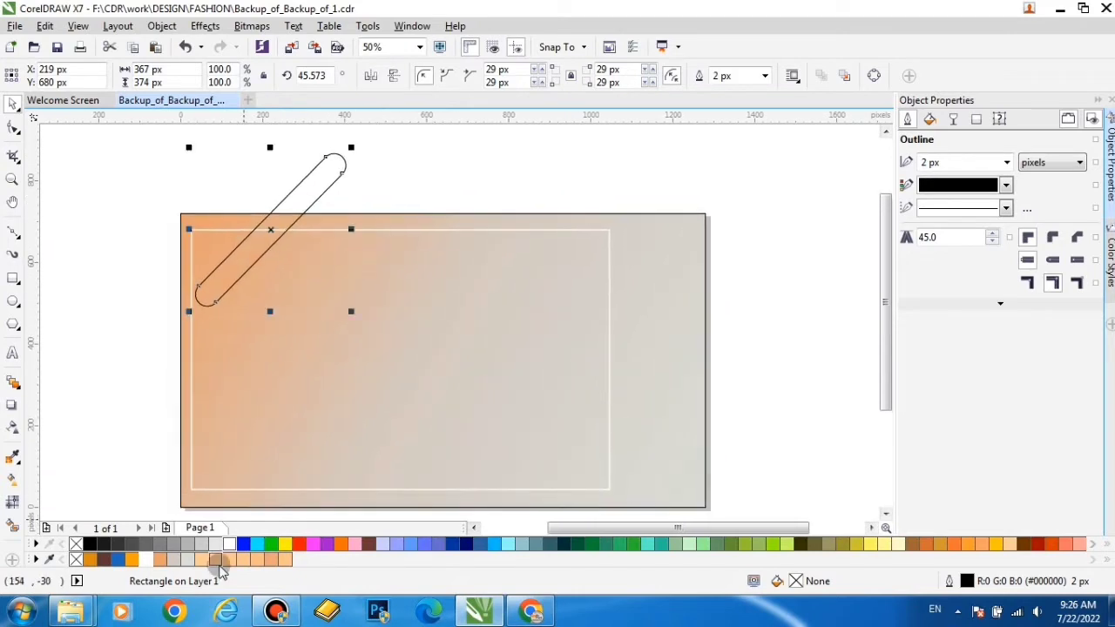
- Fill the diagonal bar with orange (#E49C6E) and remove its outline
left_click(159, 560)
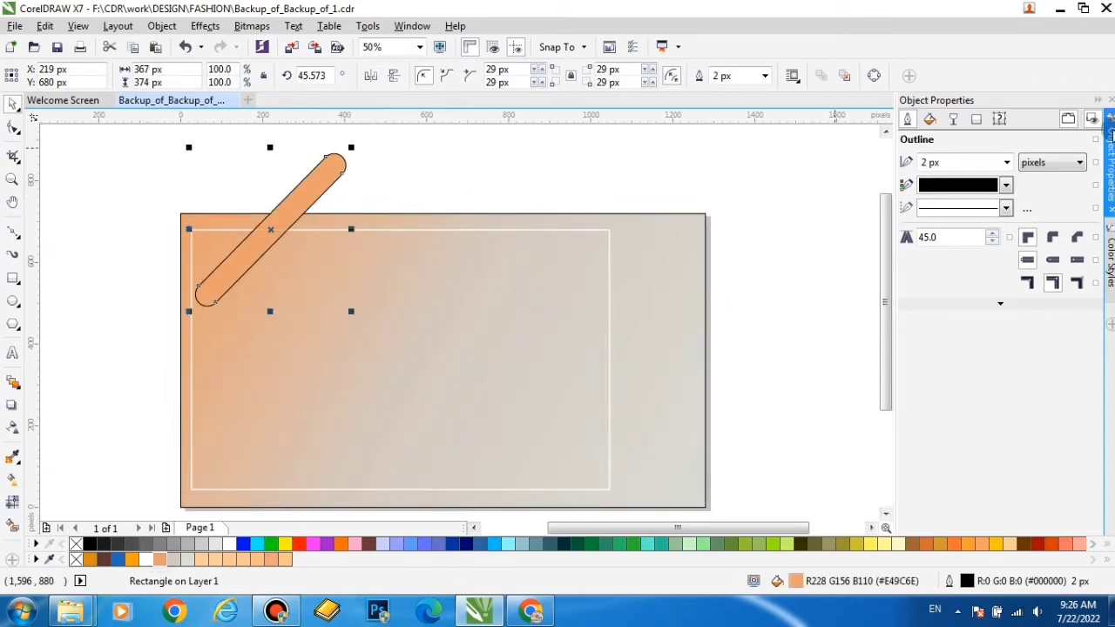
right_click(78, 546)
scroll(139, 344, "up", 1)
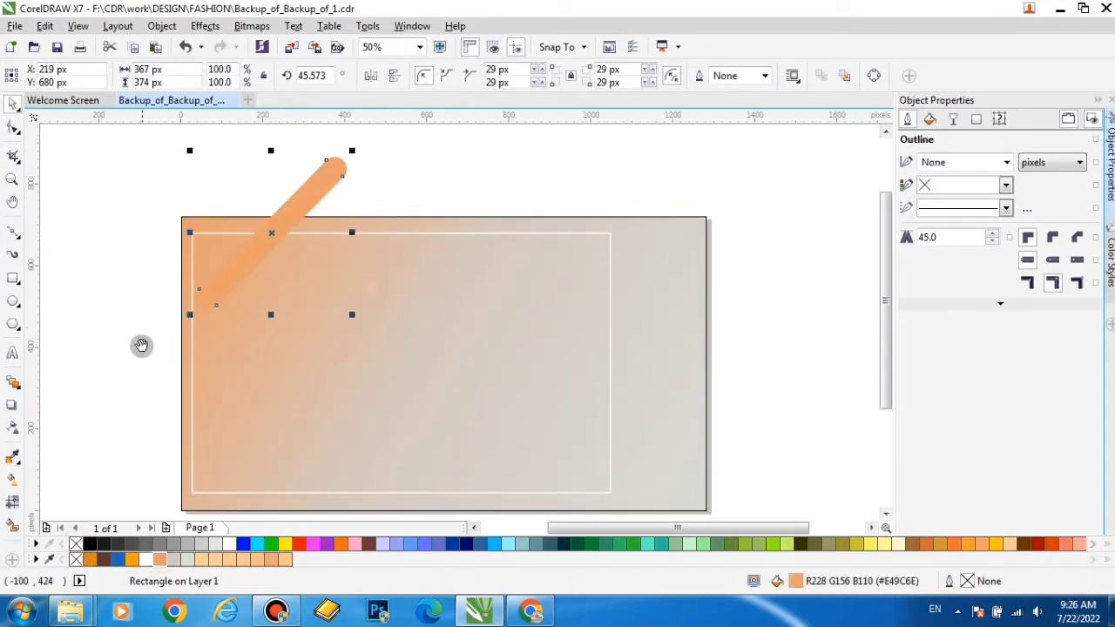
- Add a soft drop shadow to the orange bar with opacity 28 and feathering 15
left_click(13, 405)
left_click_drag(273, 249, 321, 270)
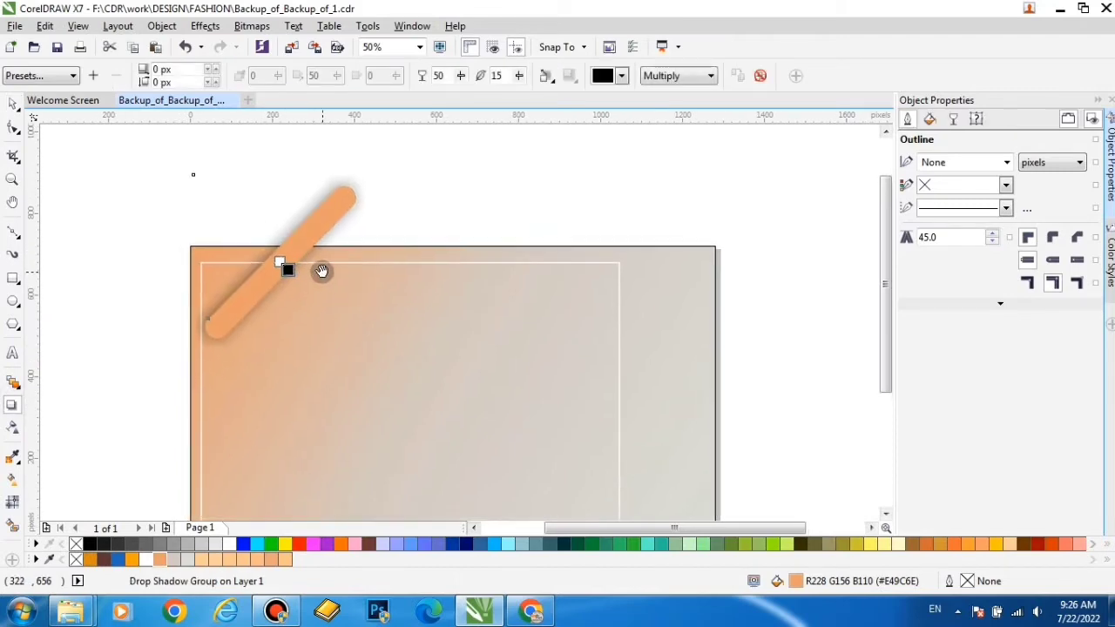
scroll(322, 271, "up", 3)
left_click_drag(428, 216, 364, 217)
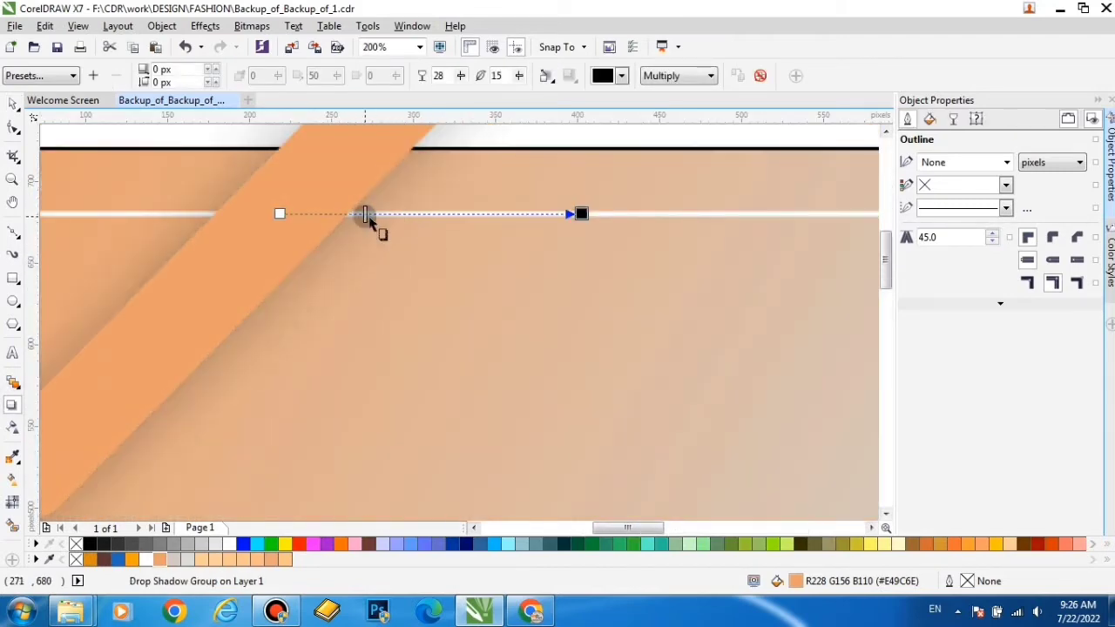
scroll(371, 227, "down", 2)
left_click(13, 104)
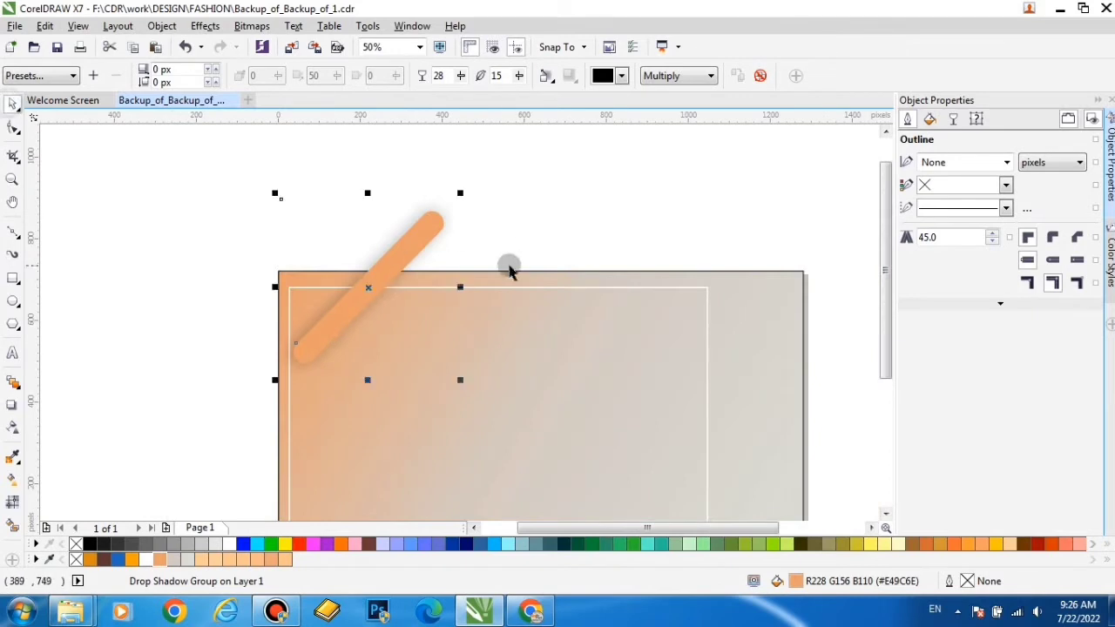
- Copy the shadowed orange bar and PowerClip the original inside the white-outlined rectangle
scroll(369, 304, "up", 1)
right_click(370, 303)
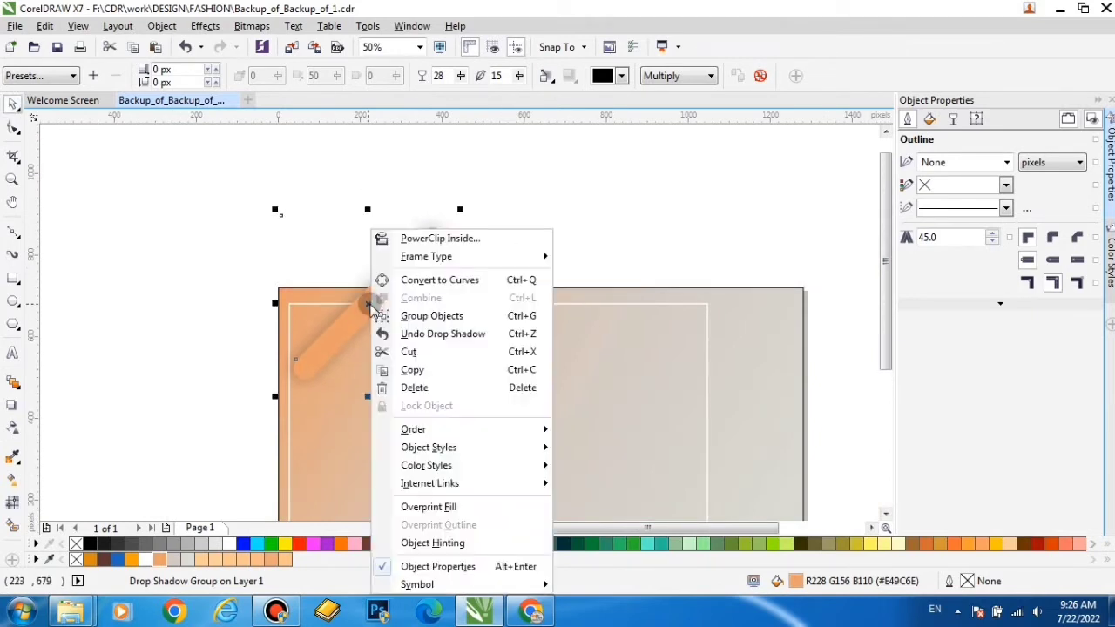
left_click(403, 368)
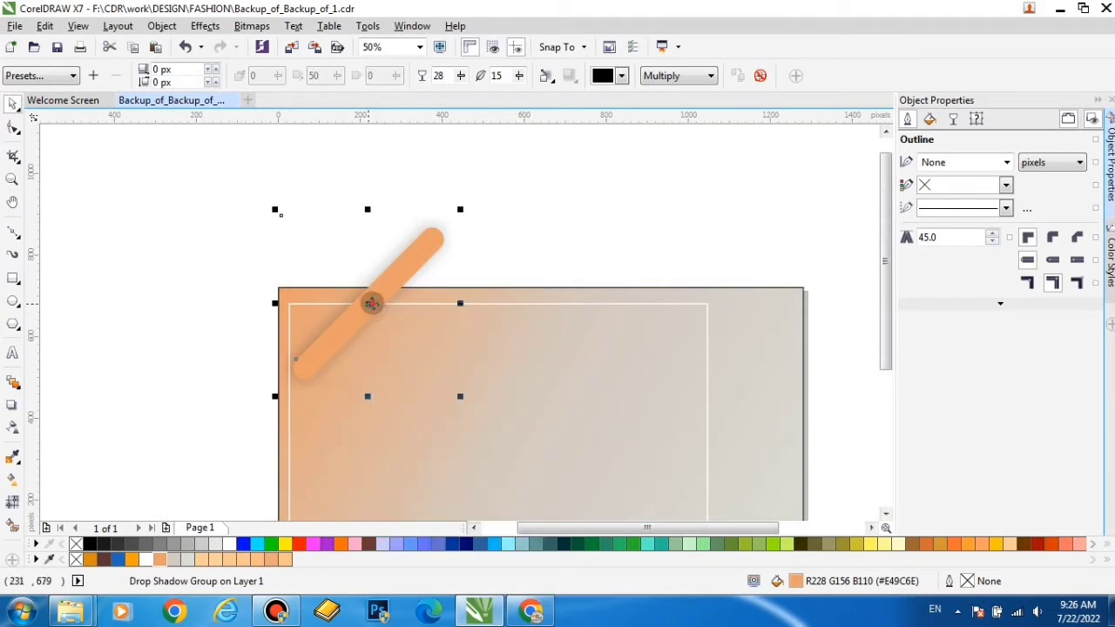
right_click(371, 303)
left_click(451, 244)
left_click(434, 337)
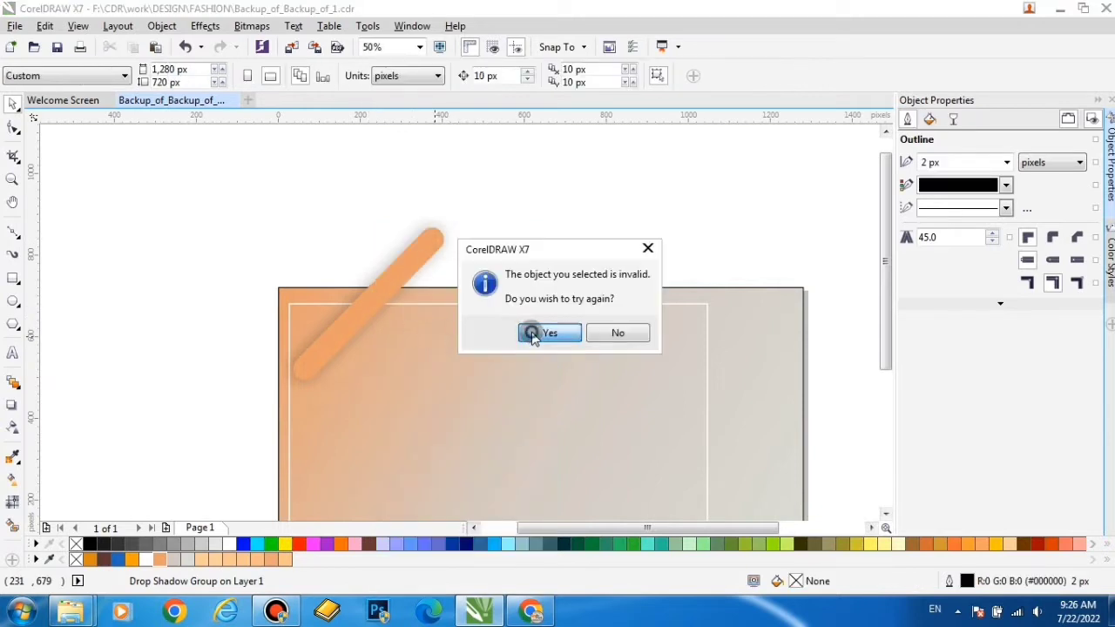
left_click(532, 334)
left_click(512, 304)
- Paste the copied bar, shrink it to about 89 × 90 px and place it just right of the clipped bar
right_click(460, 202)
left_click(473, 308)
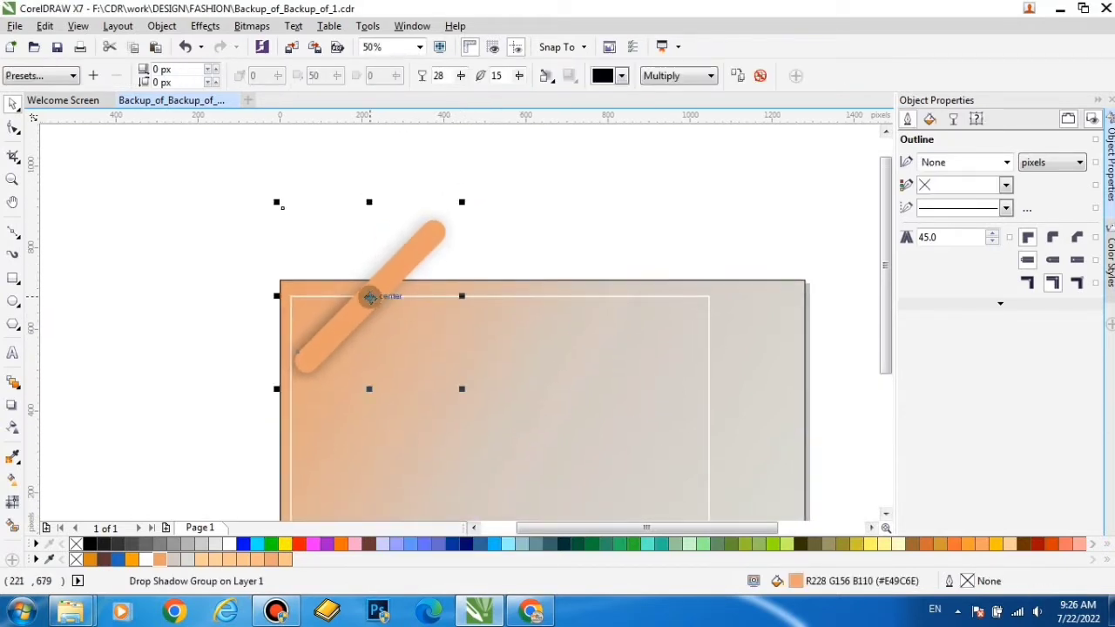
left_click_drag(463, 204, 335, 319)
left_click_drag(302, 360, 409, 307)
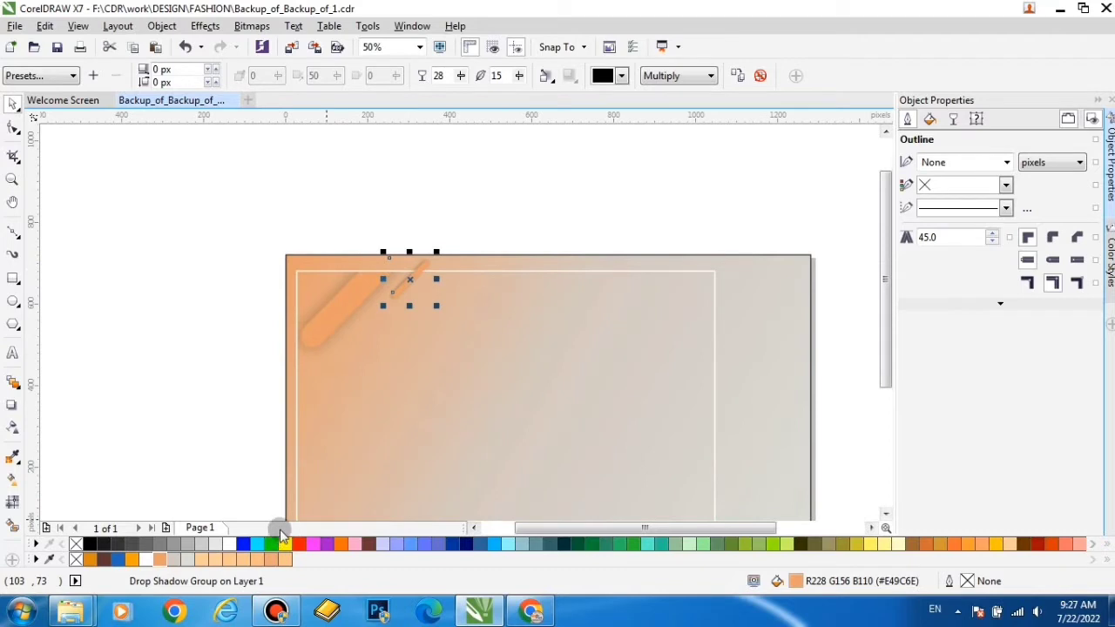
- Fill the small bar with light orange (#FFCEA0) and PowerClip it inside the white-outlined rectangle
left_click(216, 560)
left_click(436, 229)
left_click_drag(436, 229, 438, 241)
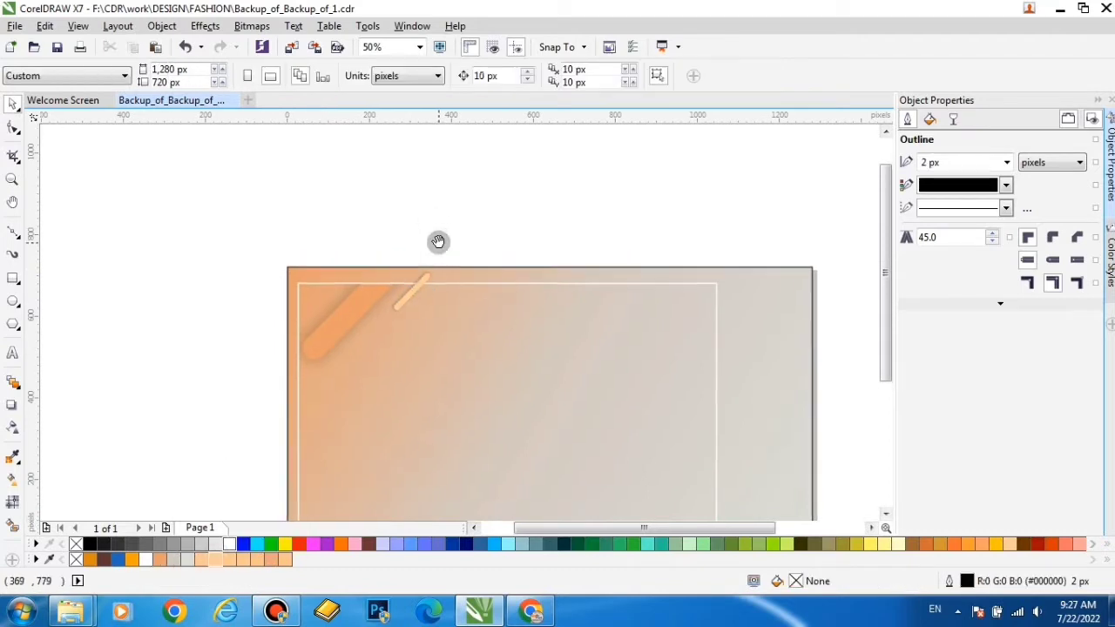
left_click(415, 298)
right_click(411, 292)
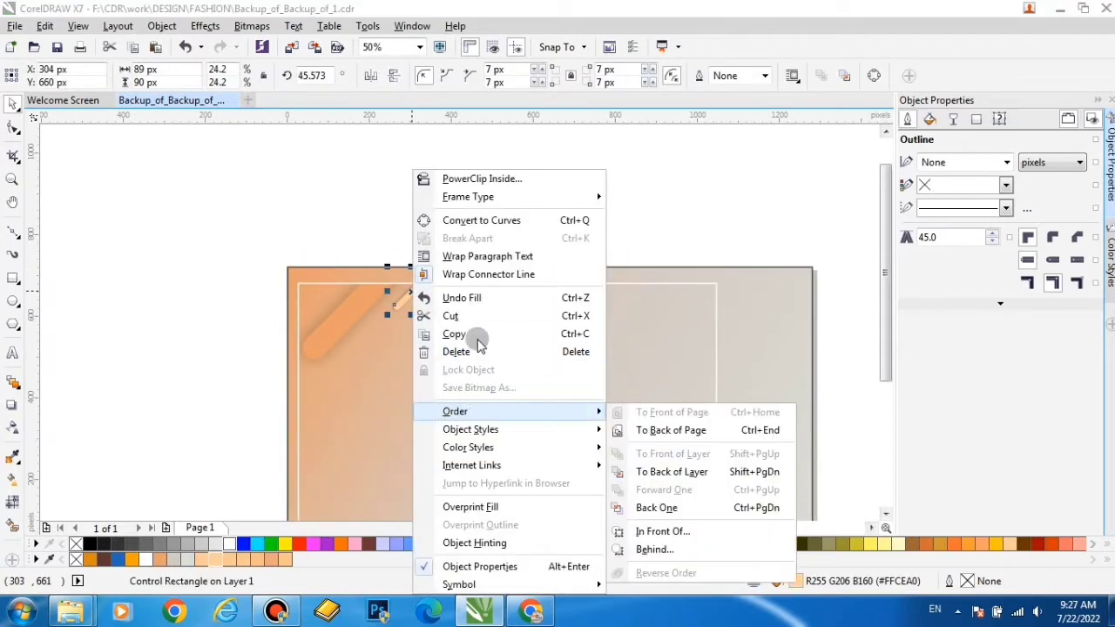
left_click(485, 180)
left_click(471, 283)
left_click(456, 228)
mouse_move(456, 254)
left_mouse_down()
mouse_move(462, 230)
mouse_move(458, 259)
mouse_move(462, 245)
left_mouse_up()
- Draw a horizontal rectangle about 473 × 46 px starting on the white frame's left edge, below the diagonal bars
left_click(11, 277)
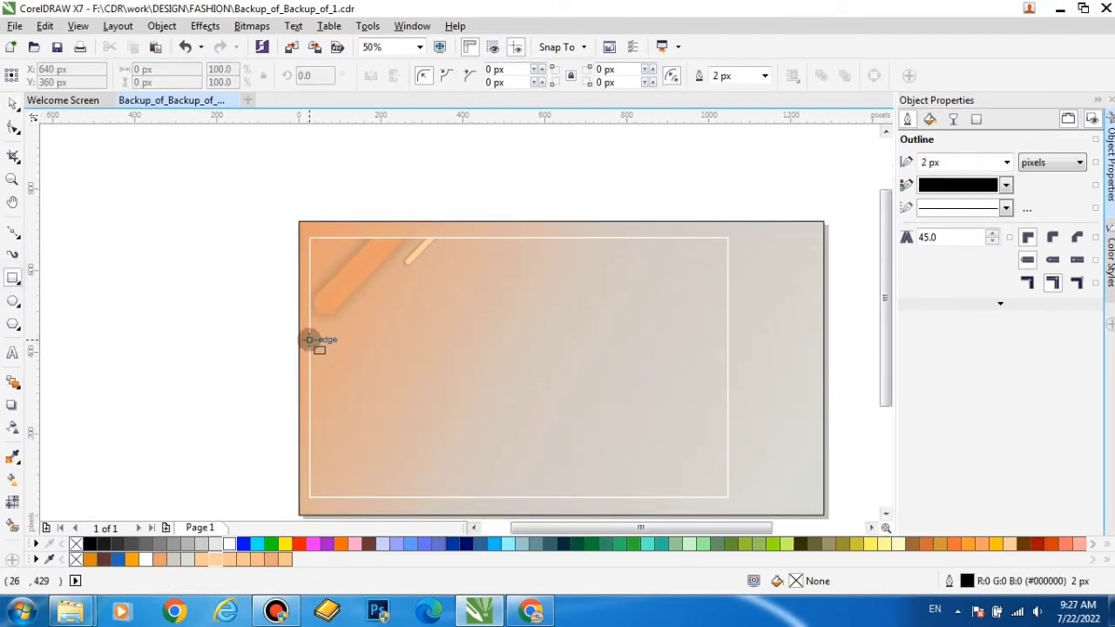
left_click_drag(309, 339, 508, 357)
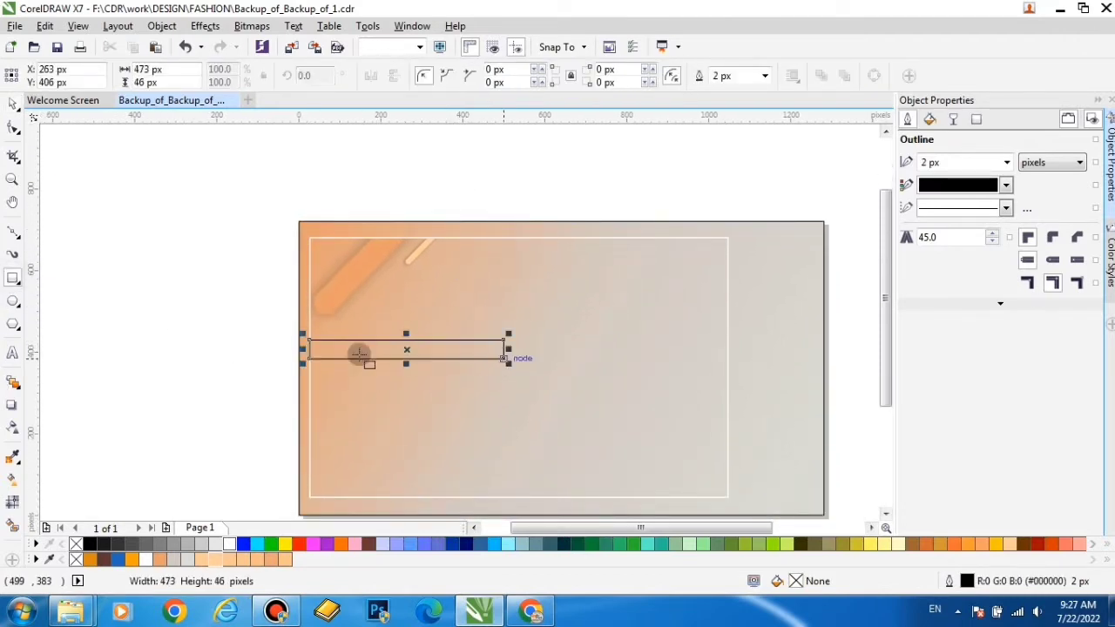
- Round the horizontal rectangle's ends fully with 23 px corner radii
key("F10")
left_click_drag(309, 340, 328, 357)
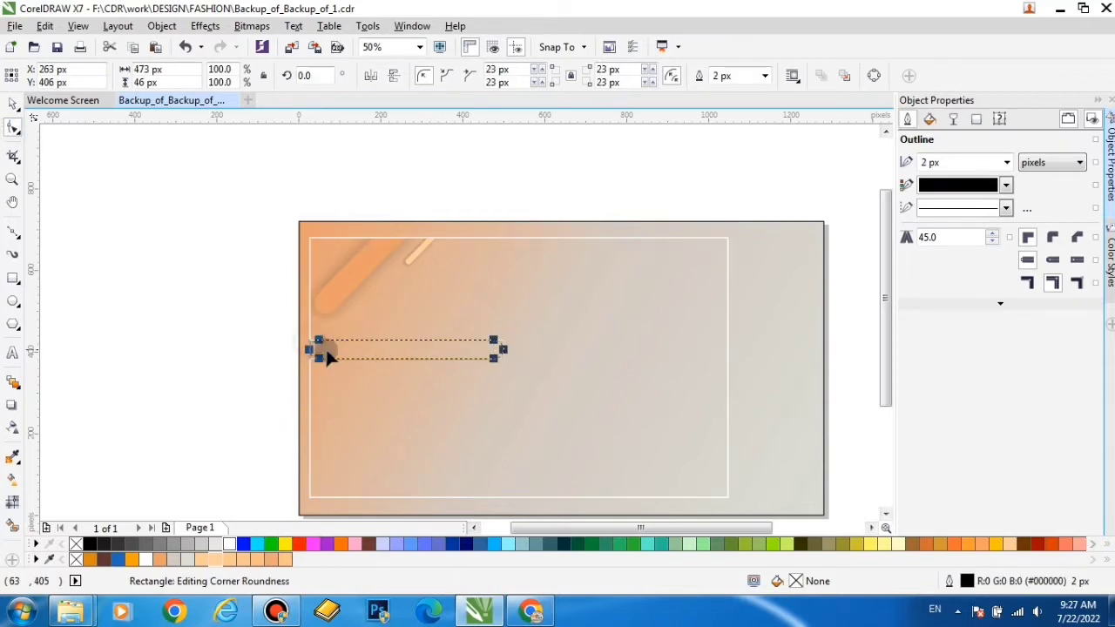
left_click_drag(444, 362, 442, 353)
- Fill the rounded bar with light orange (#FDC594) and remove its outline
left_click_drag(229, 559, 466, 348)
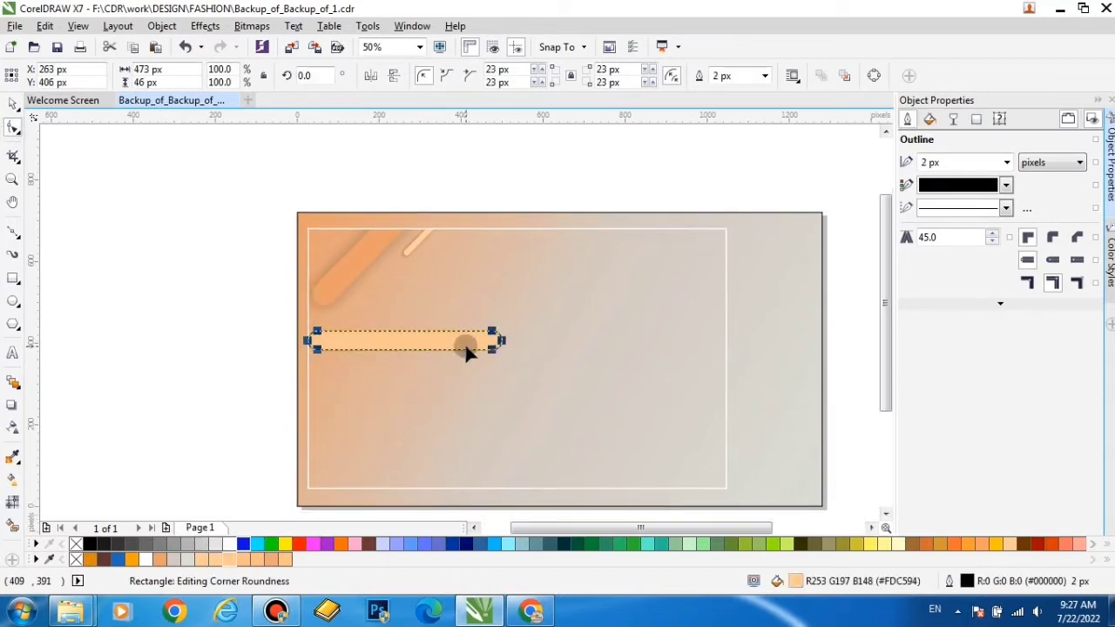
key("space")
right_click(77, 560)
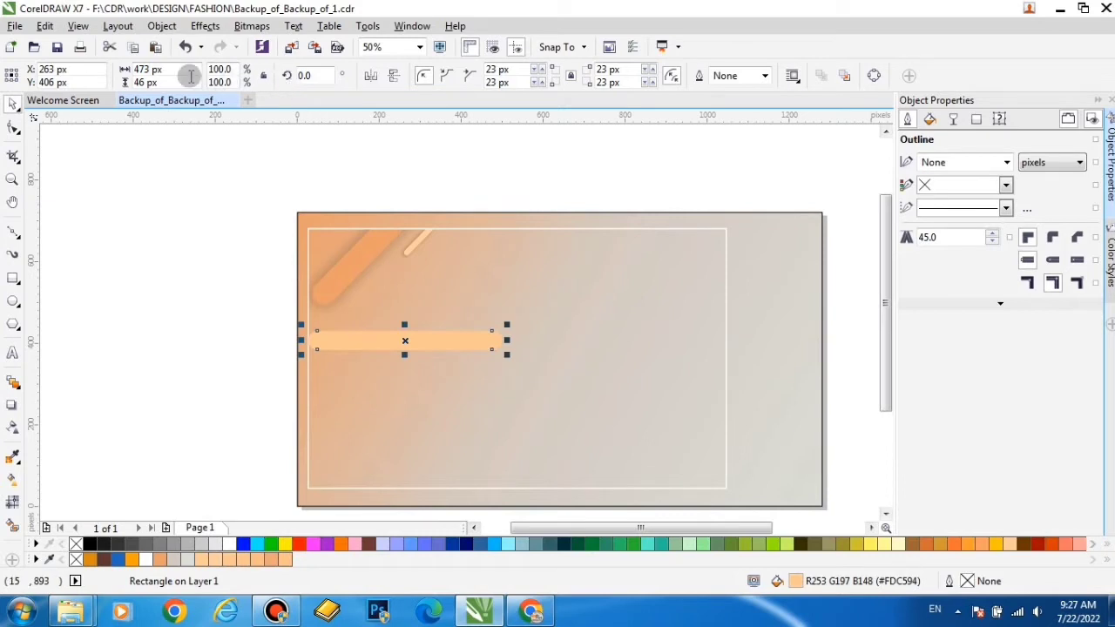
- Rotate the light orange bar to about 47° so it slants like the other diagonal bars
left_click(404, 340)
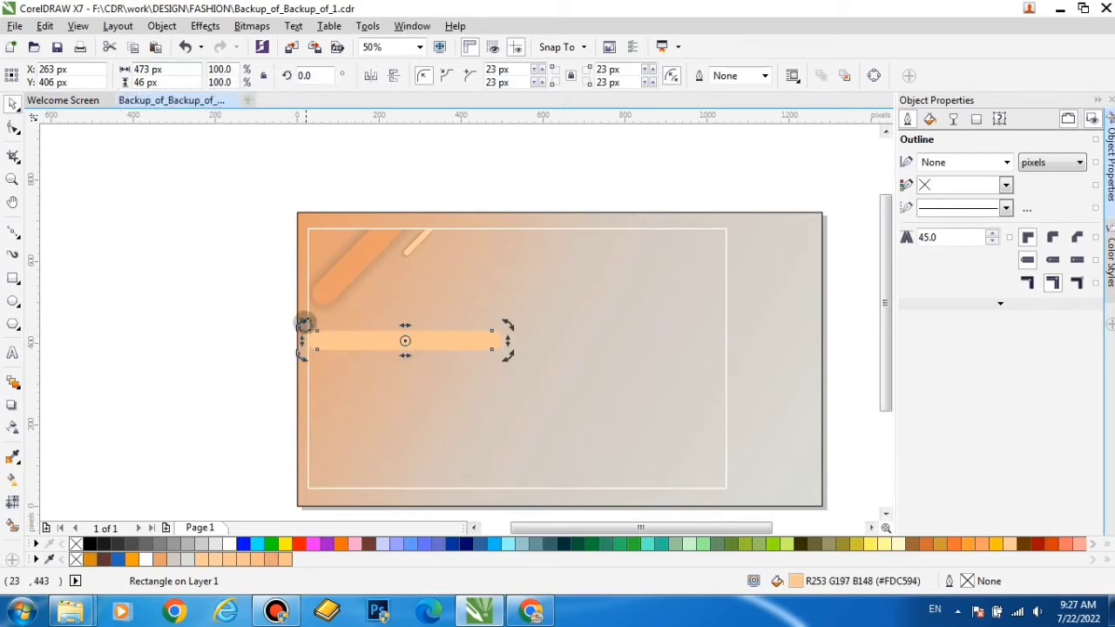
left_click_drag(302, 322, 340, 388)
left_click(418, 391)
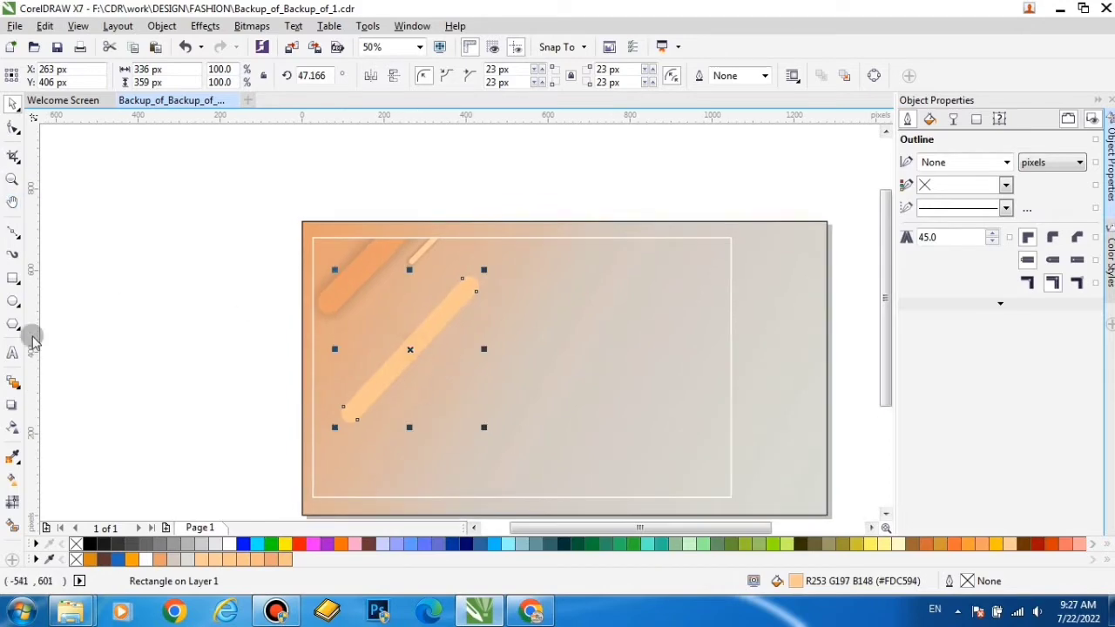
- Add a centred drop shadow to the light orange bar with opacity 29 and feathering 15
left_click(13, 408)
scroll(411, 351, "up", 1)
mouse_move(410, 350)
left_mouse_down()
mouse_move(434, 364)
mouse_move(411, 350)
left_mouse_up()
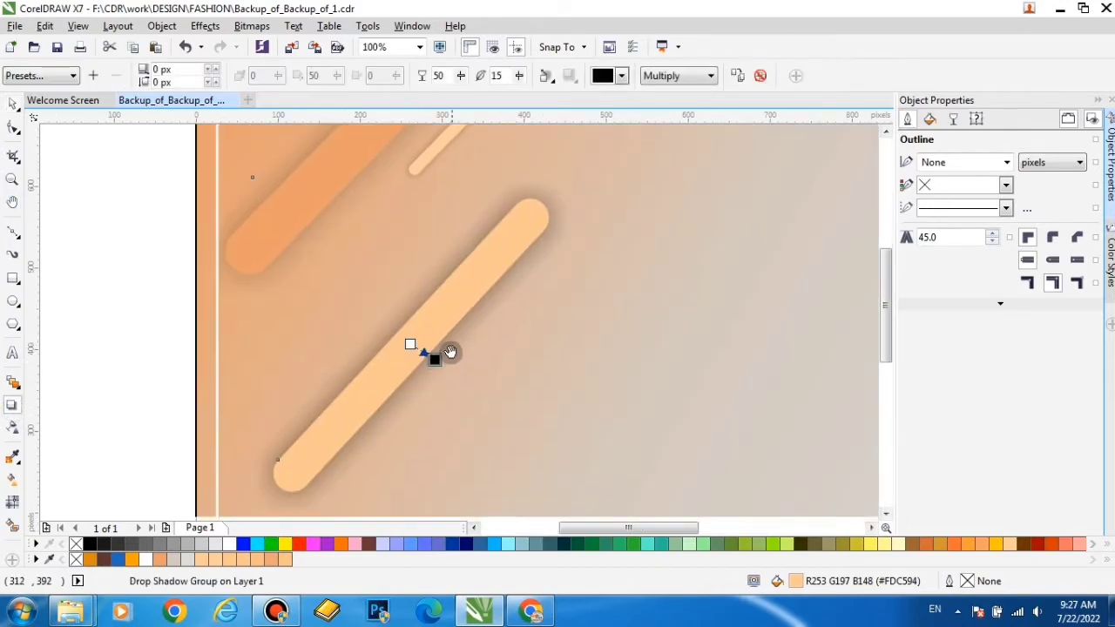
scroll(418, 350, "up", 3)
scroll(621, 324, "down", 1)
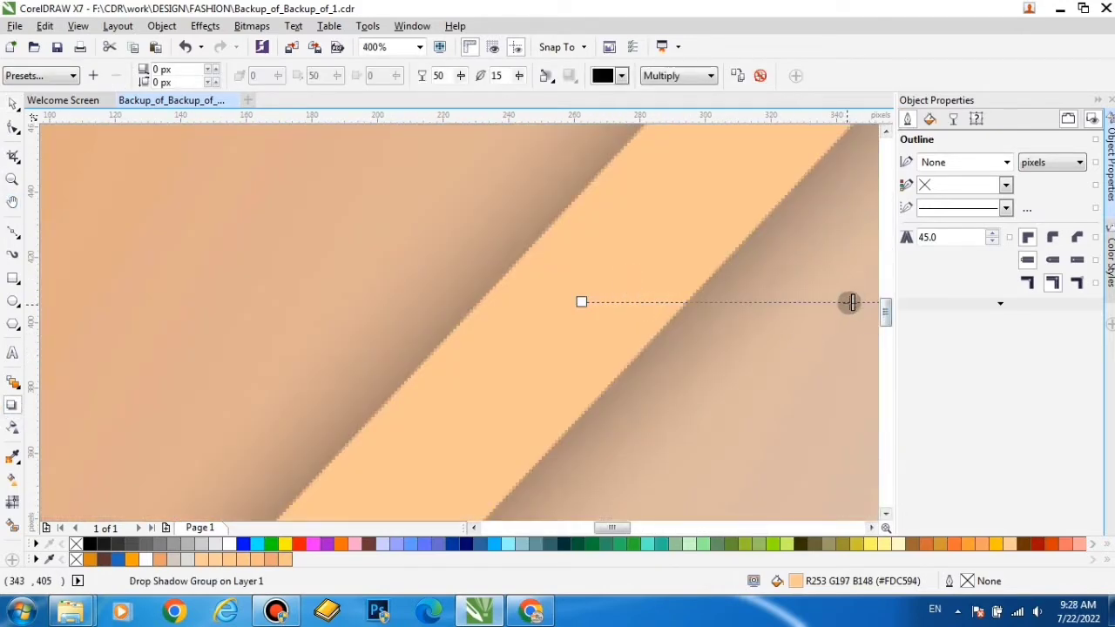
scroll(739, 305, "down", 3)
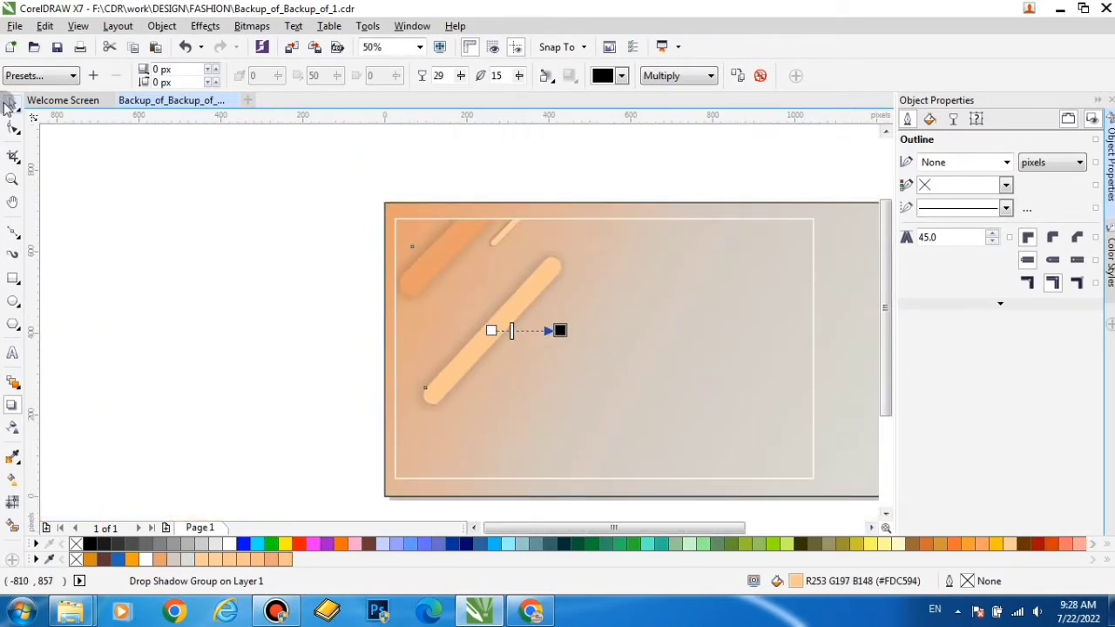
- Move the shadowed light orange bar beside the clipped orange bar and scale it up to about 116%
left_click(11, 104)
left_click_drag(497, 328, 465, 298)
scroll(466, 300, "up", 1)
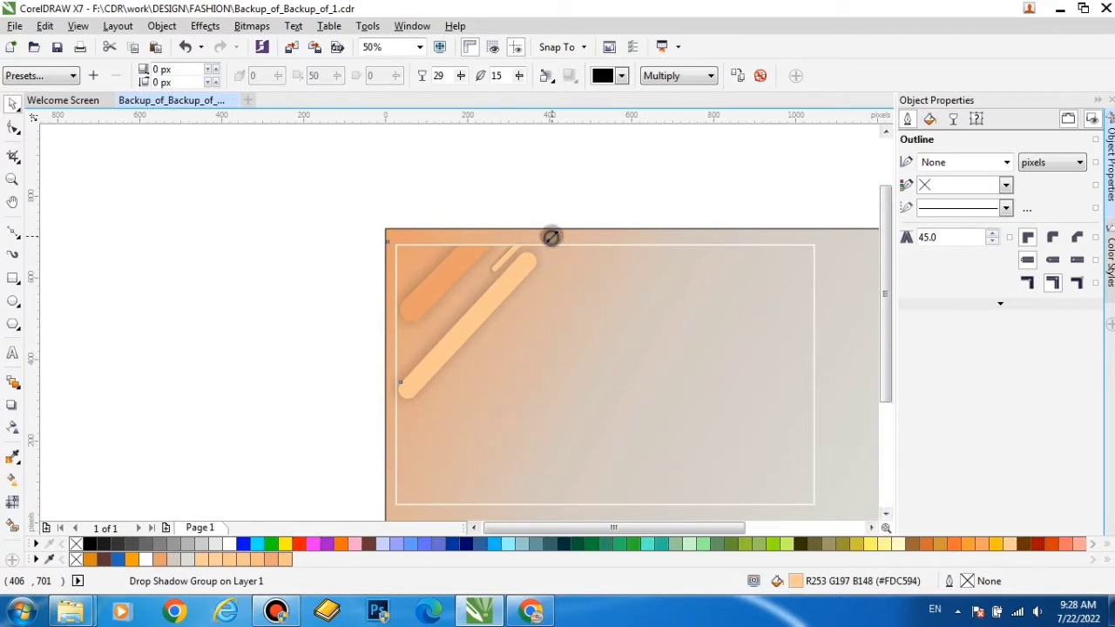
left_click_drag(551, 237, 563, 223)
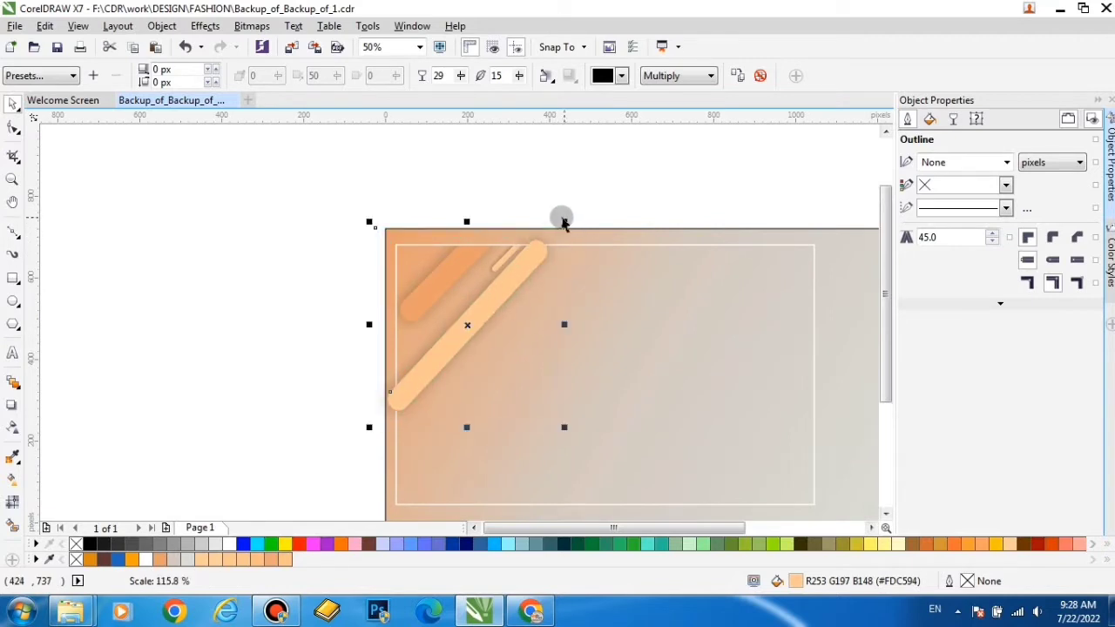
- Duplicate the shadowed light orange bar and place the copy parallel to it, just below and to its right
scroll(456, 313, "down", 1)
right_click(468, 305)
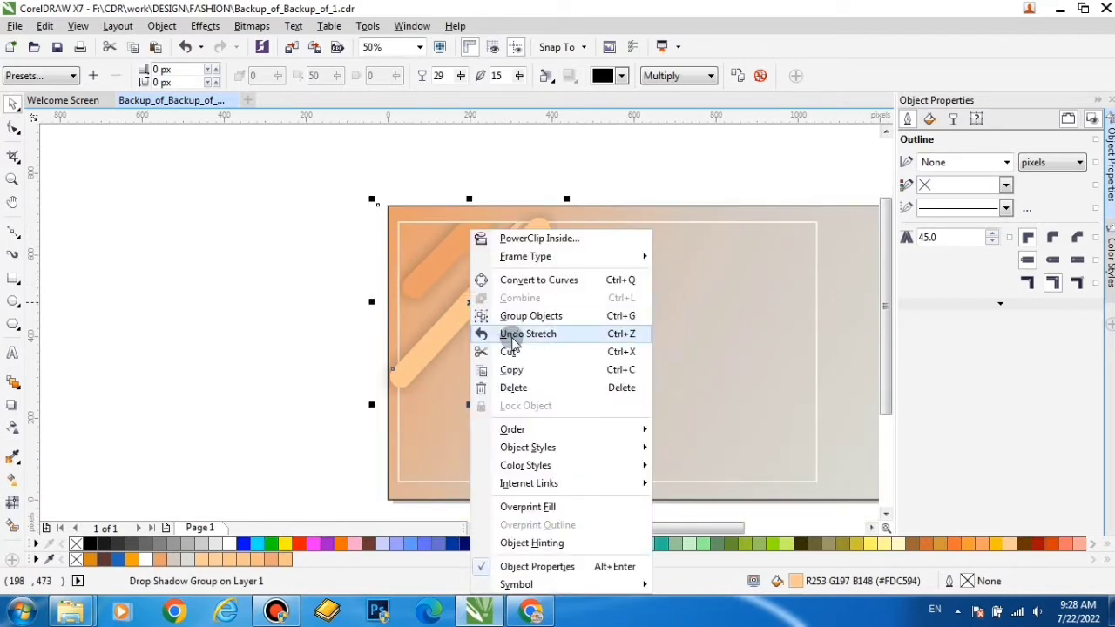
left_click(515, 369)
left_click_drag(467, 301, 492, 327)
key("ctrl+z")
right_click(635, 183)
left_click(666, 284)
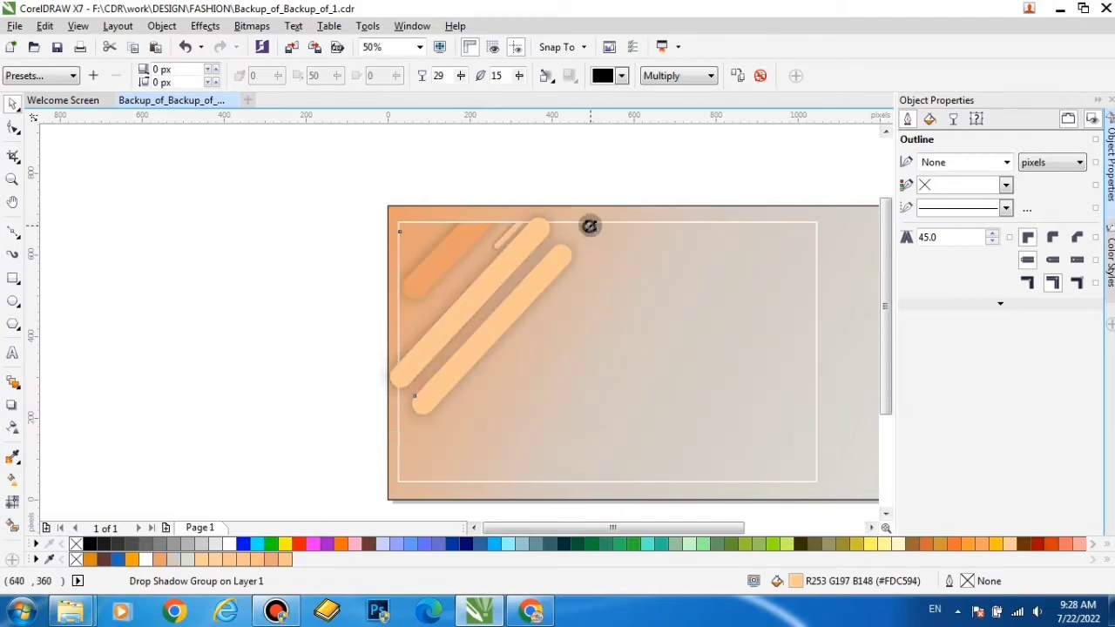
- Enlarge the duplicated bar and move it down-left so it crosses the page's left edge
left_click_drag(589, 226, 612, 195)
left_click_drag(612, 258, 632, 215)
left_click_drag(513, 286, 410, 391)
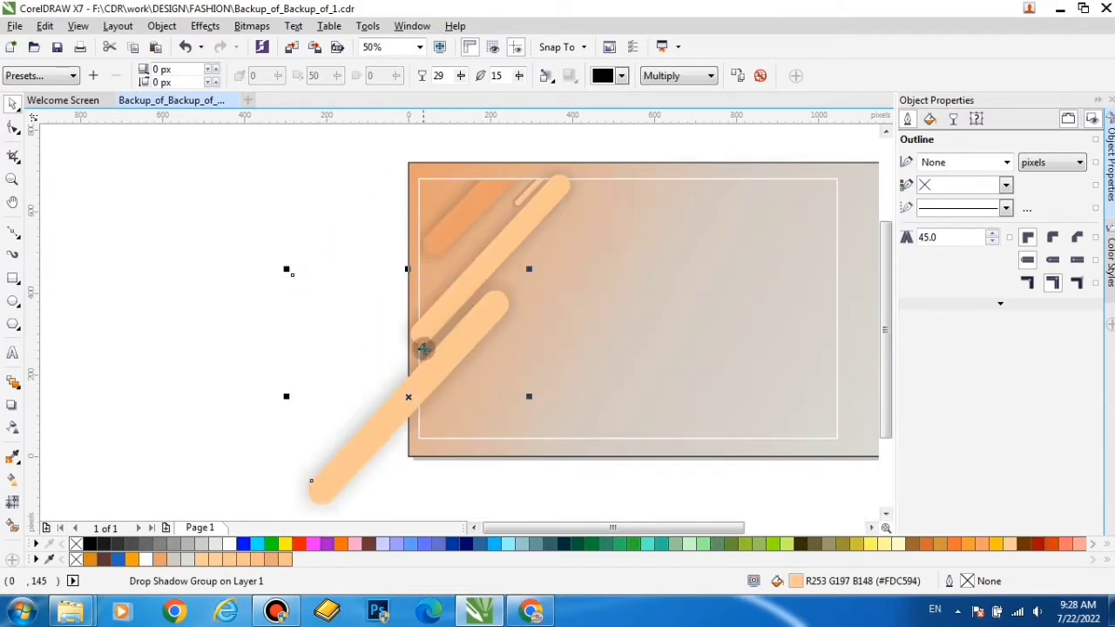
left_click_drag(340, 316, 325, 324)
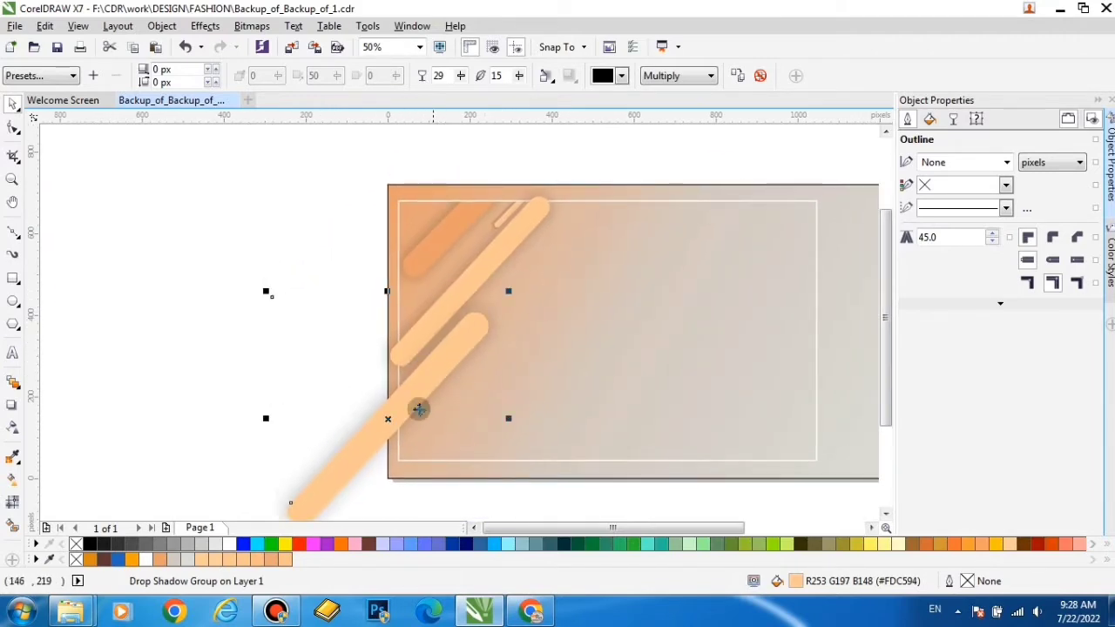
- Duplicate the enlarged bar with a slight up-left offset so the two bars overlap
left_click_drag(386, 419, 375, 406)
left_click(179, 323)
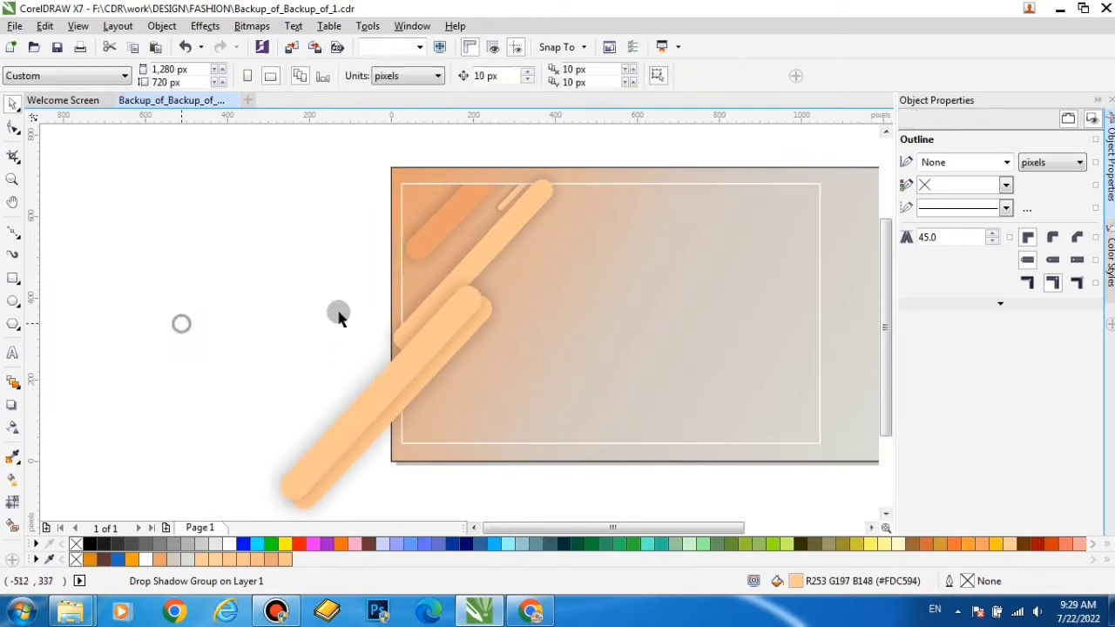
left_click_drag(520, 273, 528, 293)
left_click(518, 228)
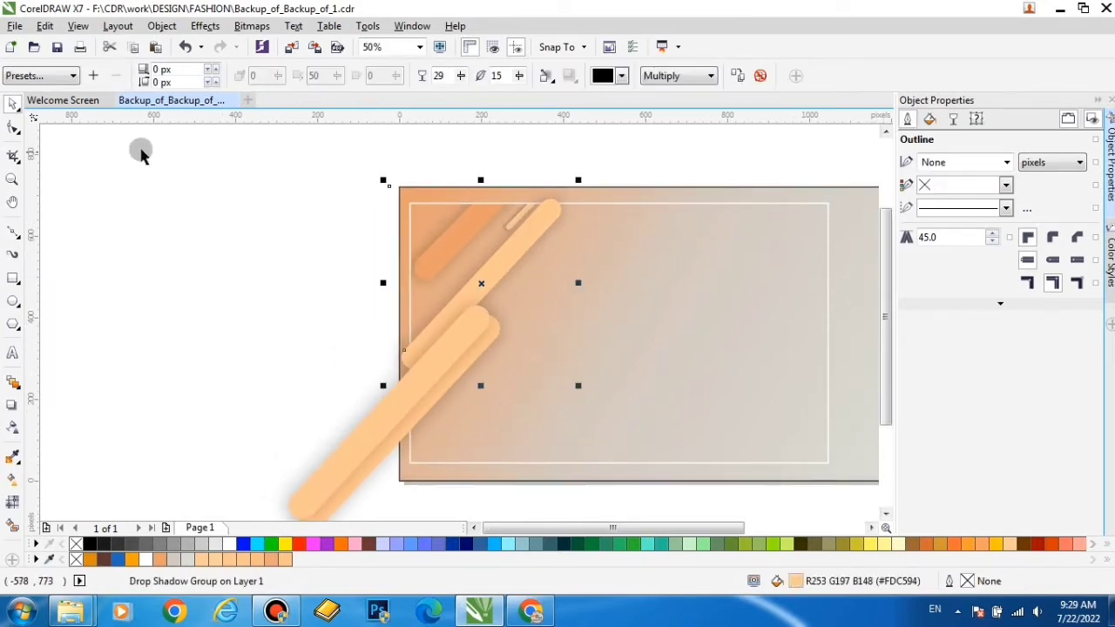
- Inside the white frame's PowerClip, place a copy of the small light bar below the orange bar at the frame's left edge
left_click(662, 361)
left_click(455, 437)
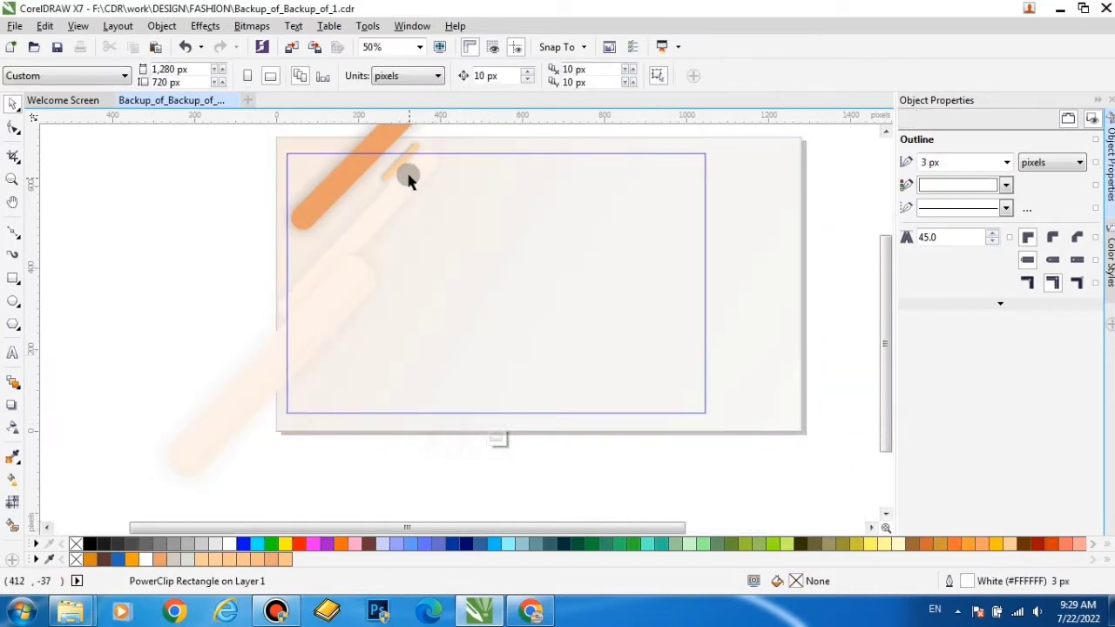
left_click(399, 163)
left_click_drag(399, 163, 296, 258)
left_click(497, 440)
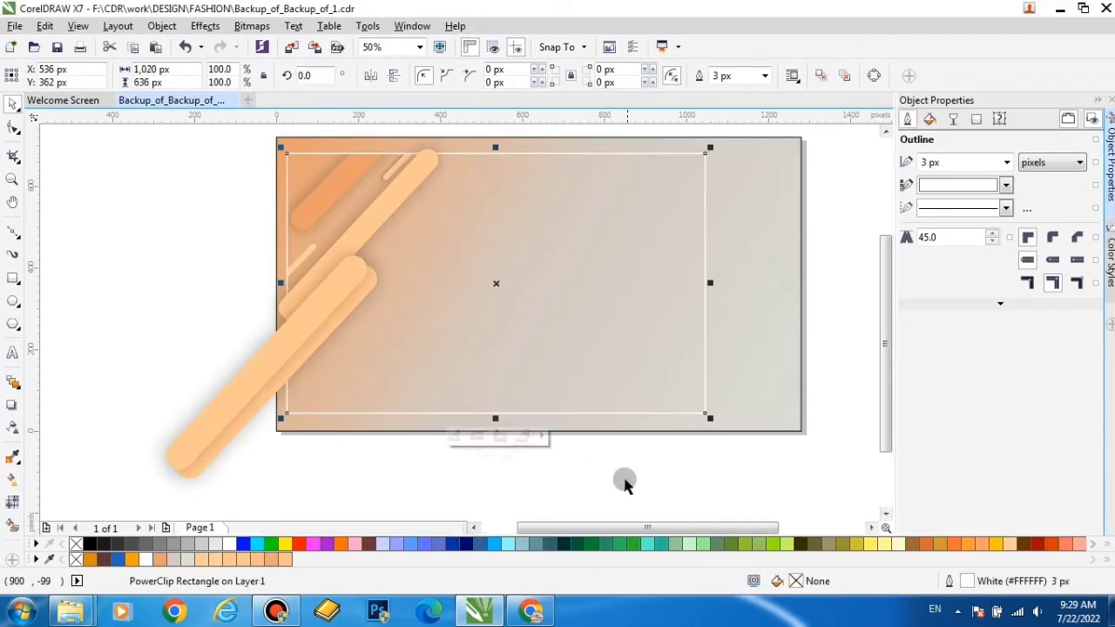
- PowerClip all the loose light orange bars inside the white-outlined rectangle
left_click(620, 477)
scroll(385, 357, "down", 2)
left_click_drag(205, 220, 434, 470)
right_click(368, 356)
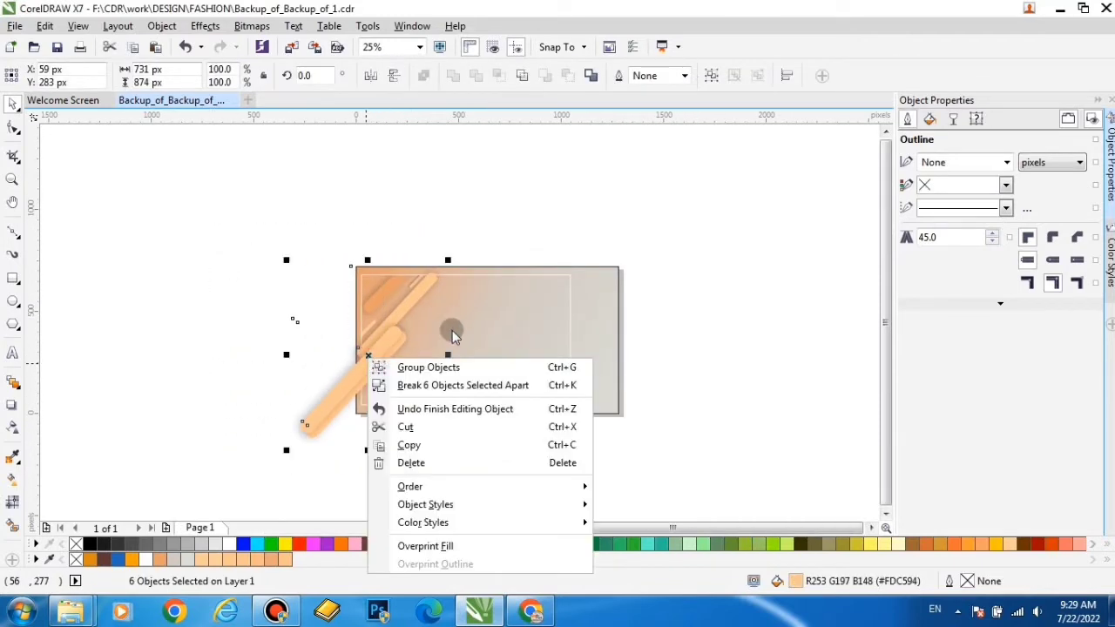
left_click(699, 433)
right_click(367, 357)
left_click(511, 13)
left_click(480, 303)
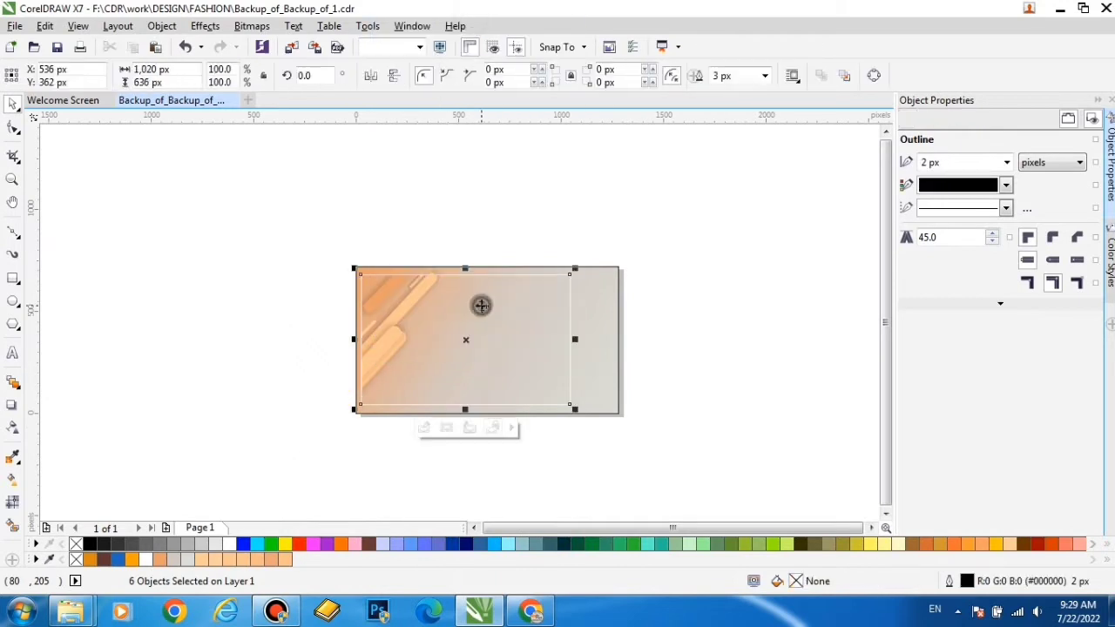
- Draw a straight diagonal Freehand line about 120 × 115 px across the page's left edge, above the small clipped bar
scroll(387, 373, "up", 1)
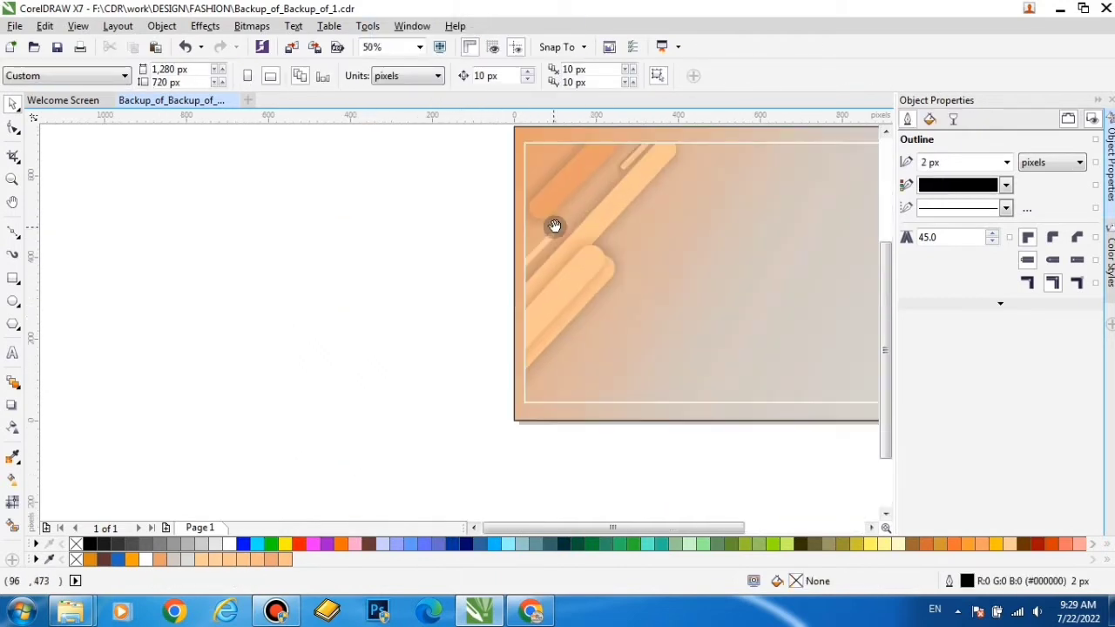
left_click(9, 238)
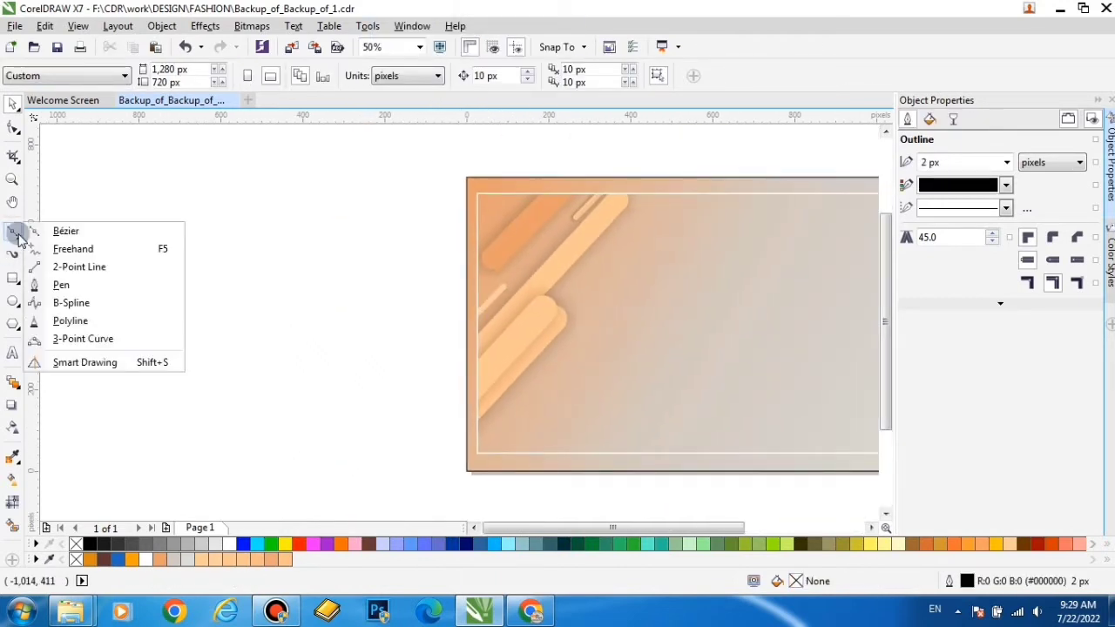
left_click(73, 250)
scroll(466, 316, "up", 1)
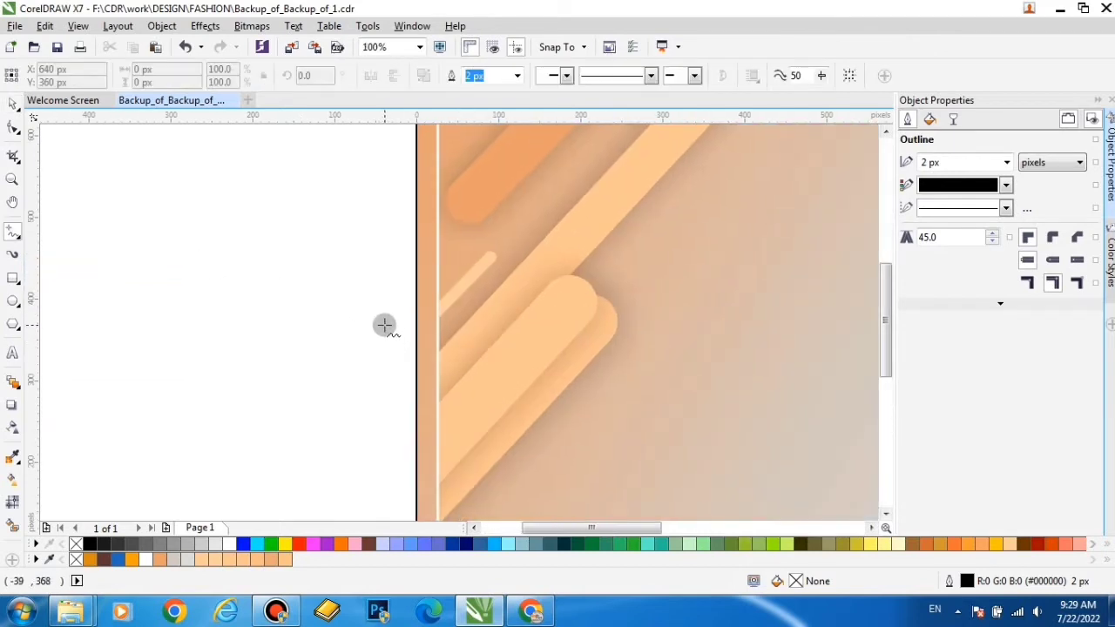
left_click(384, 325)
left_click(482, 232)
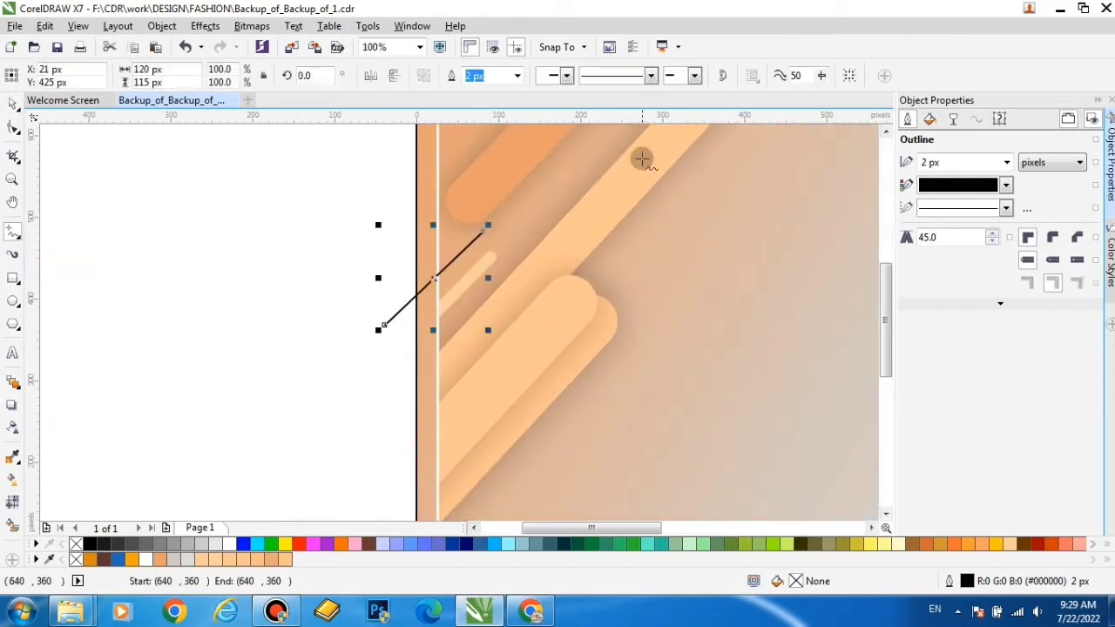
- Set the diagonal line's outline to 8 px wide in light orange (#FDC594)
left_click(517, 76)
left_click(493, 179)
left_click_drag(521, 280, 499, 252)
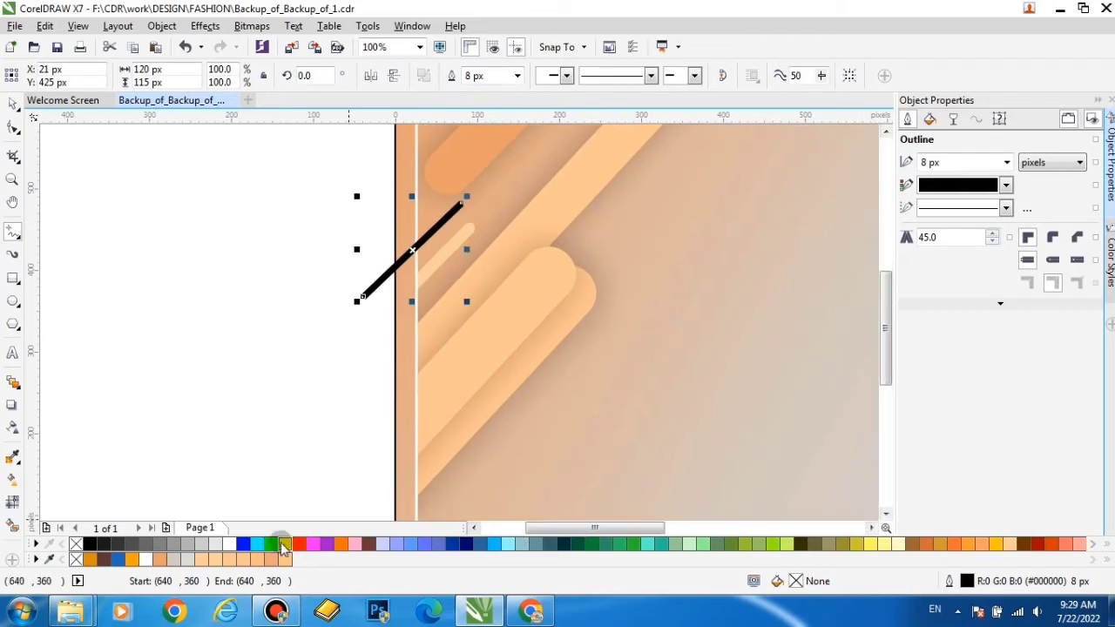
right_click(229, 561)
- PowerClip the light orange diagonal line inside the page's gradient background rectangle
left_click(13, 106)
scroll(233, 264, "down", 1)
left_click_drag(287, 291, 299, 337)
right_click(324, 312)
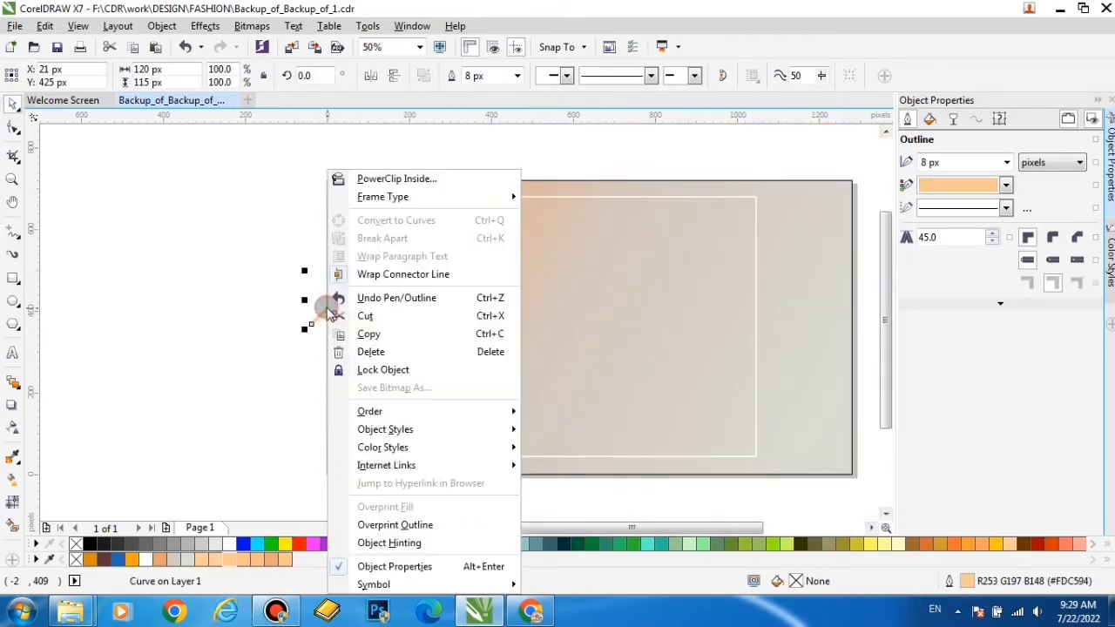
left_click(348, 176)
left_click(430, 183)
left_click_drag(528, 208, 456, 220)
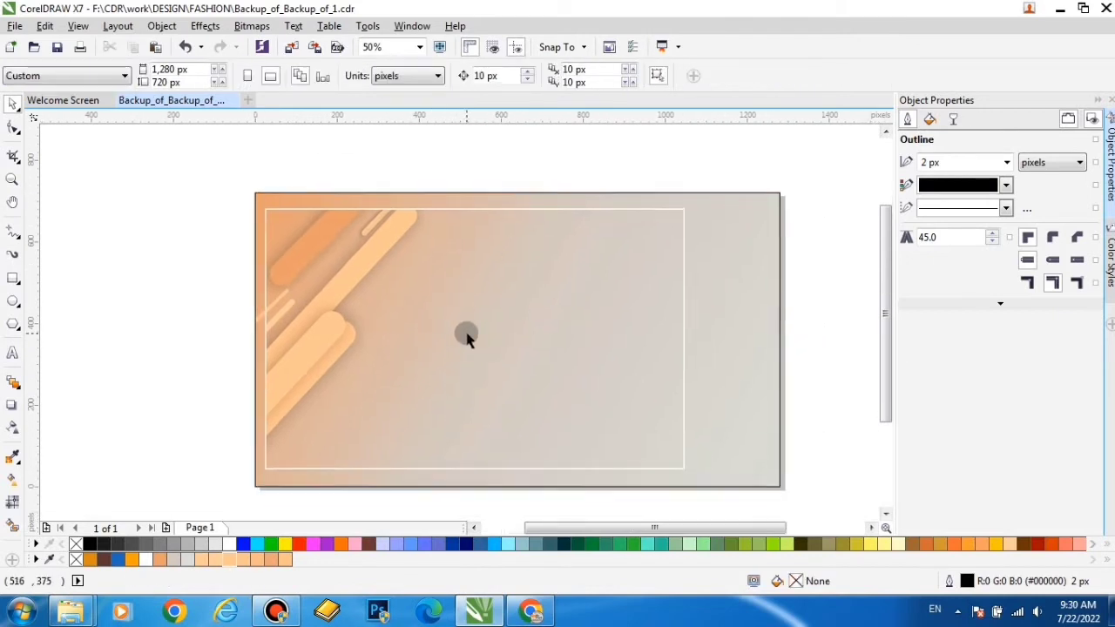
- Draw a rectangle about 390 × 52 px to the right of the bars and rotate it to about 42°
left_click(10, 280)
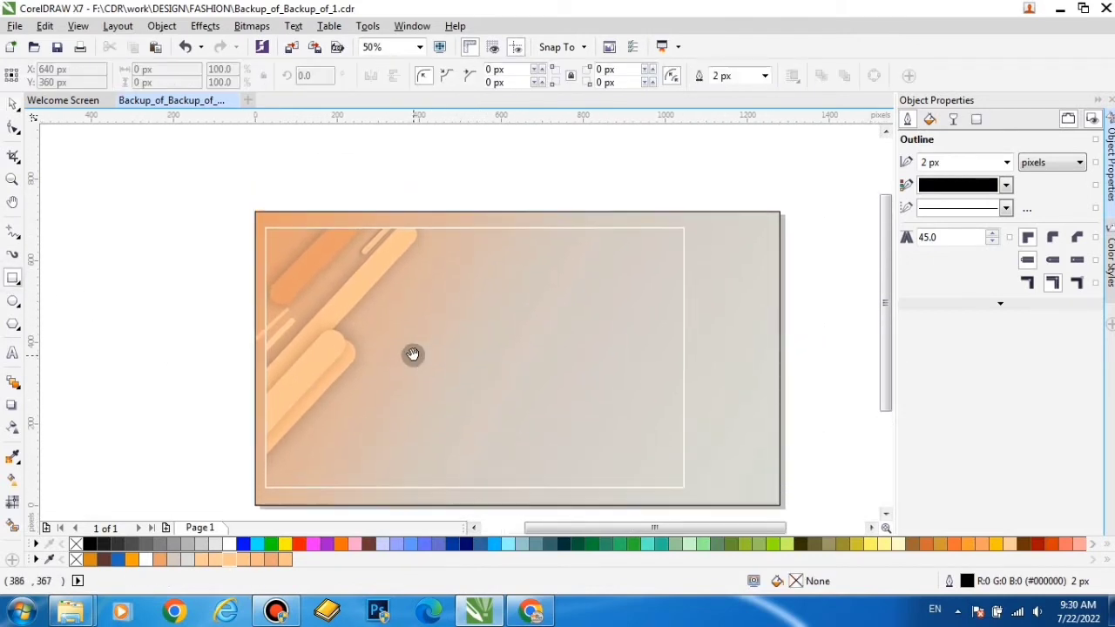
left_click_drag(375, 320, 535, 346)
key("space")
left_click(457, 331)
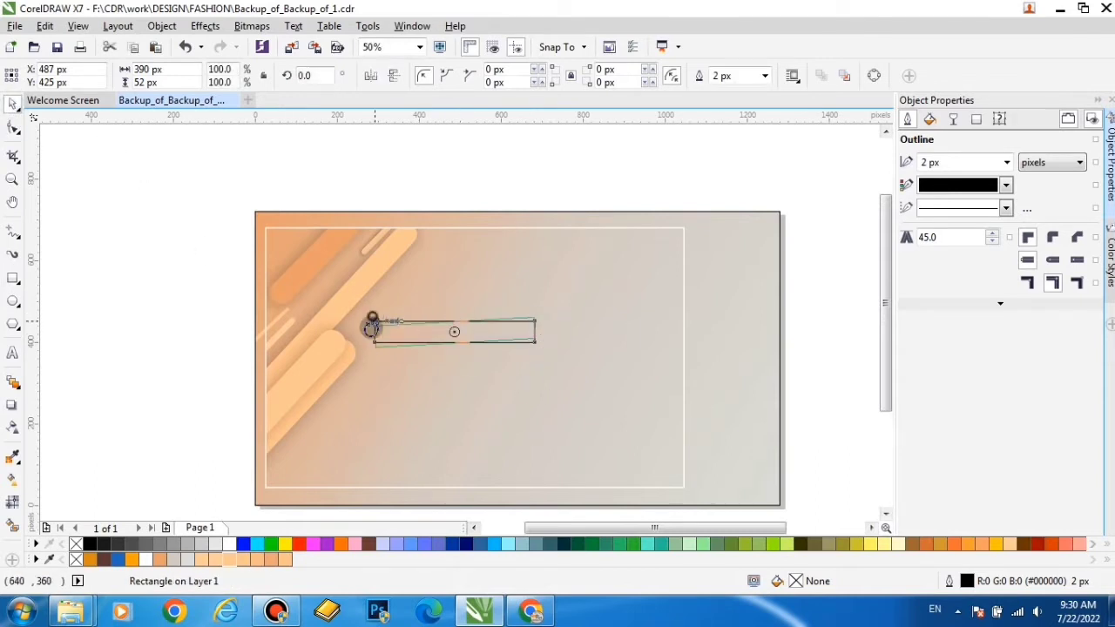
left_click_drag(366, 317, 383, 375)
left_click_drag(530, 265, 525, 262)
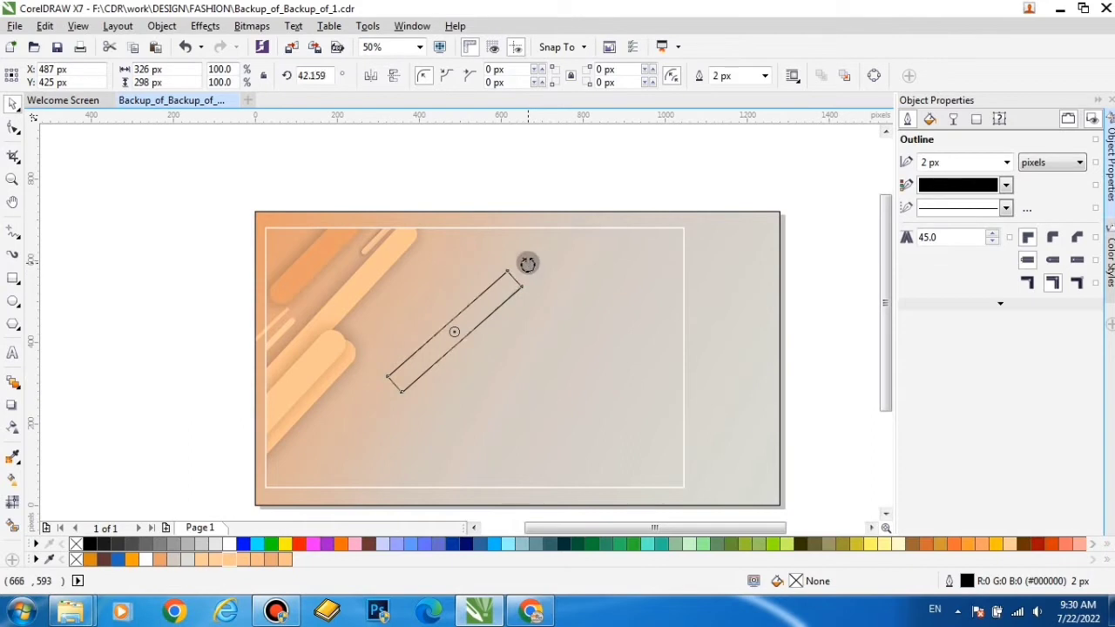
- Place a copy of the tilted rectangle down-left of the original, near the white frame's bottom edge
left_click_drag(454, 331, 381, 424)
left_click(468, 192)
scroll(523, 340, "down", 1)
left_click(404, 384)
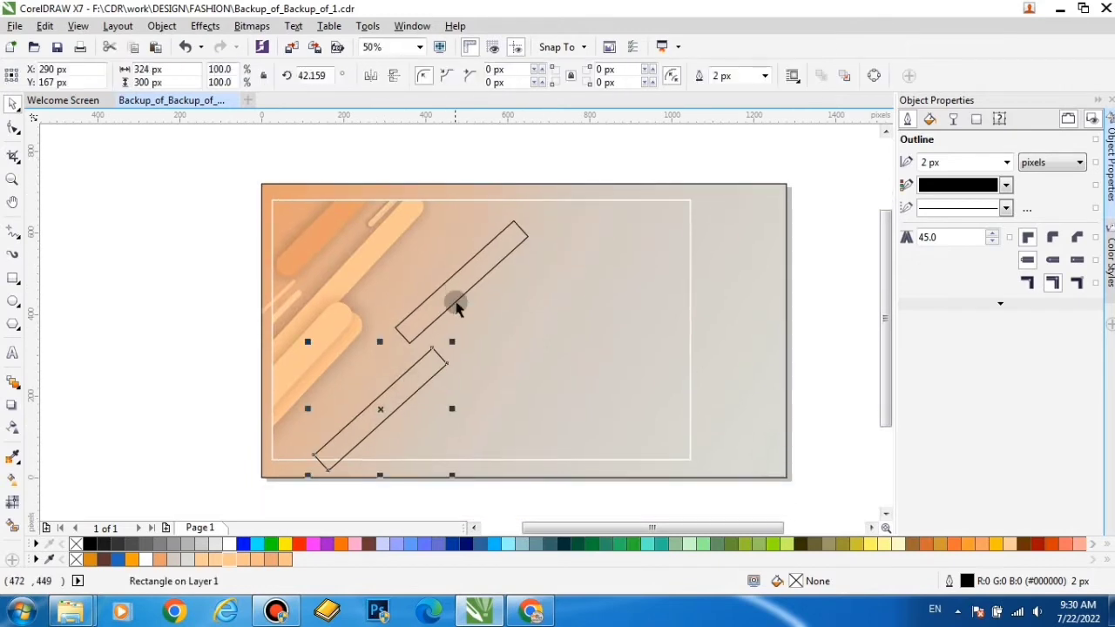
left_click(458, 301)
- Add the text FASHION in Arial 24 pt and move it over the upper tilted rectangle
left_click(13, 350)
left_click(186, 386)
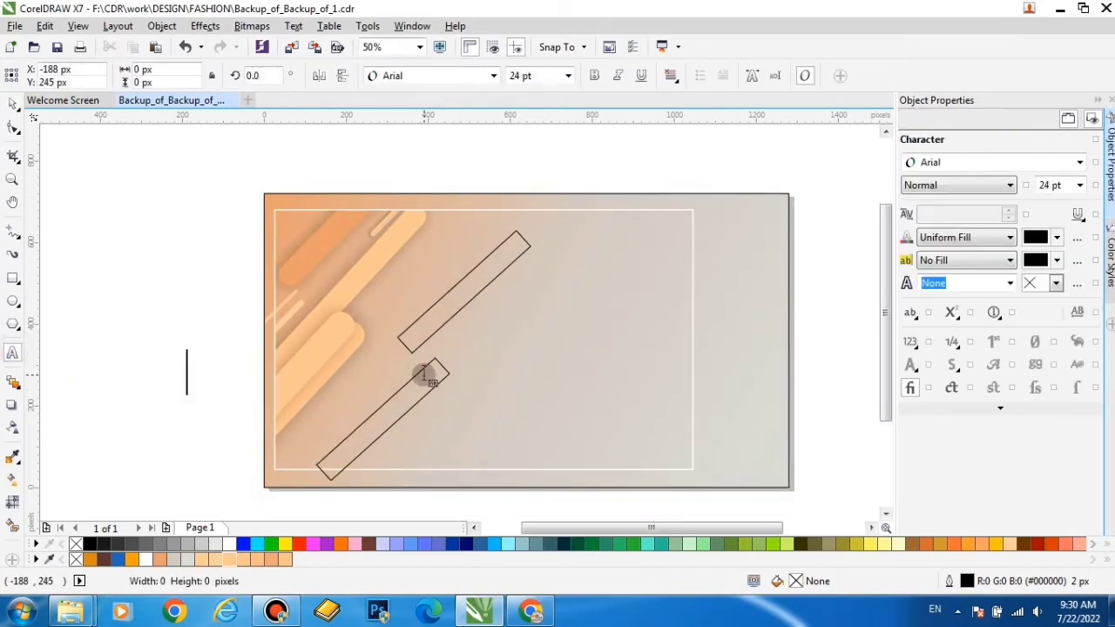
type("FS")
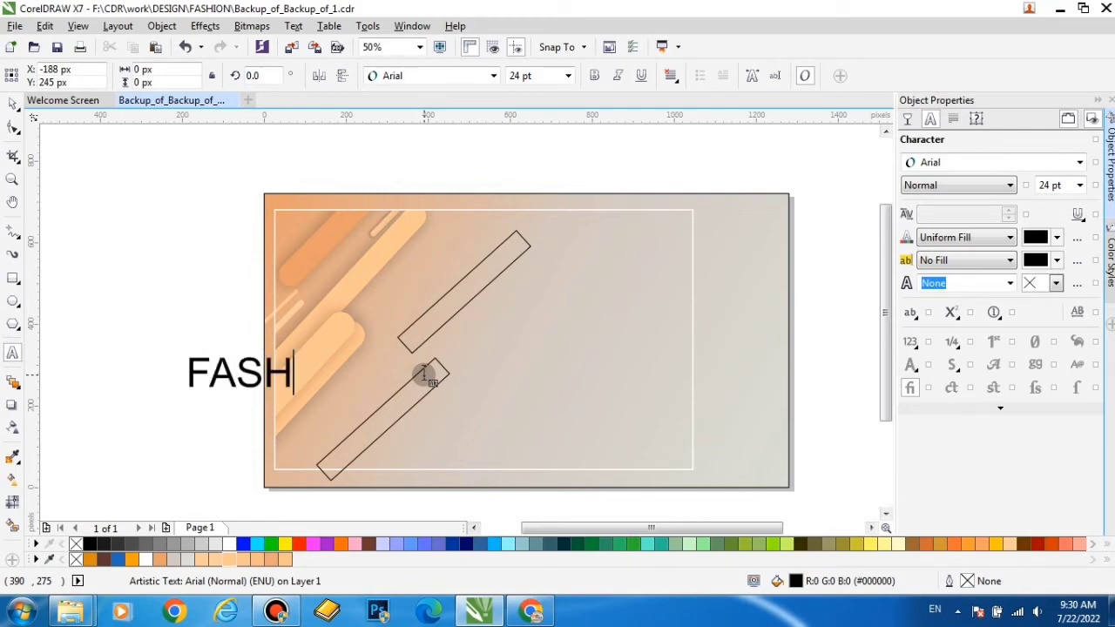
left_click(12, 104)
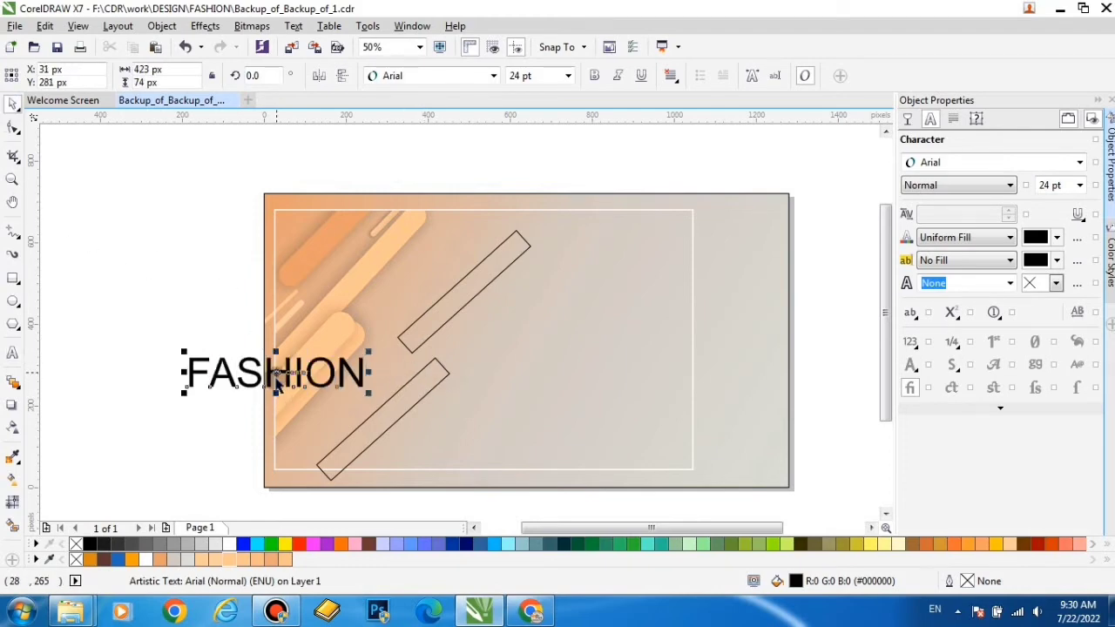
left_click_drag(279, 373, 473, 301)
left_click(442, 301)
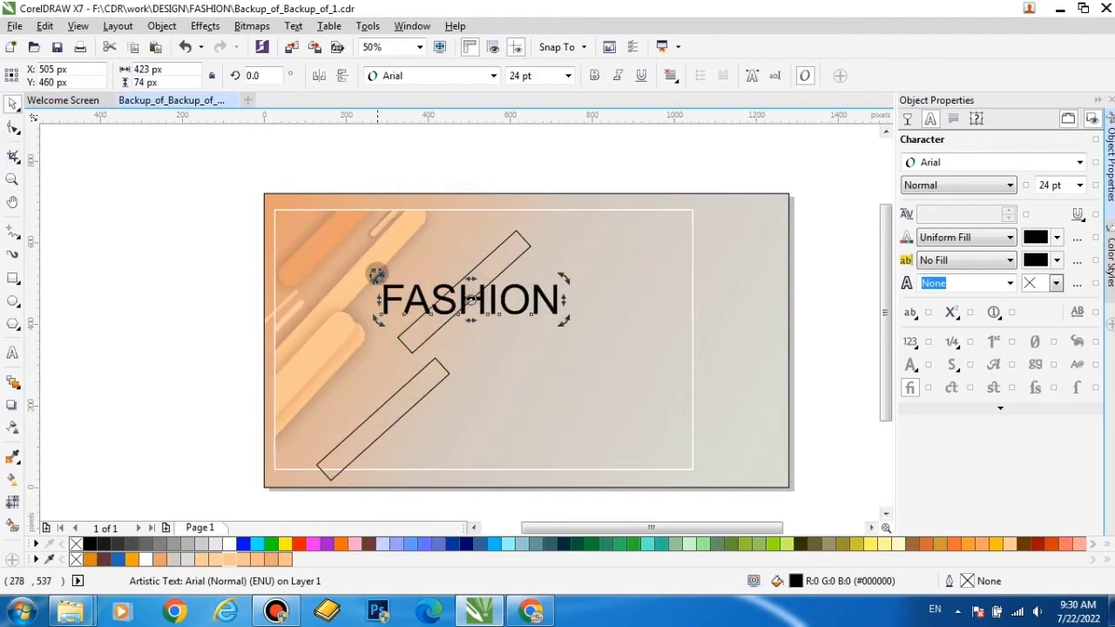
- Rotate the FASHION text to about 41° and scale it to about 11.8 pt so it fits within the upper tilted rectangle's lower end
left_click_drag(376, 276, 389, 342)
left_click(477, 310)
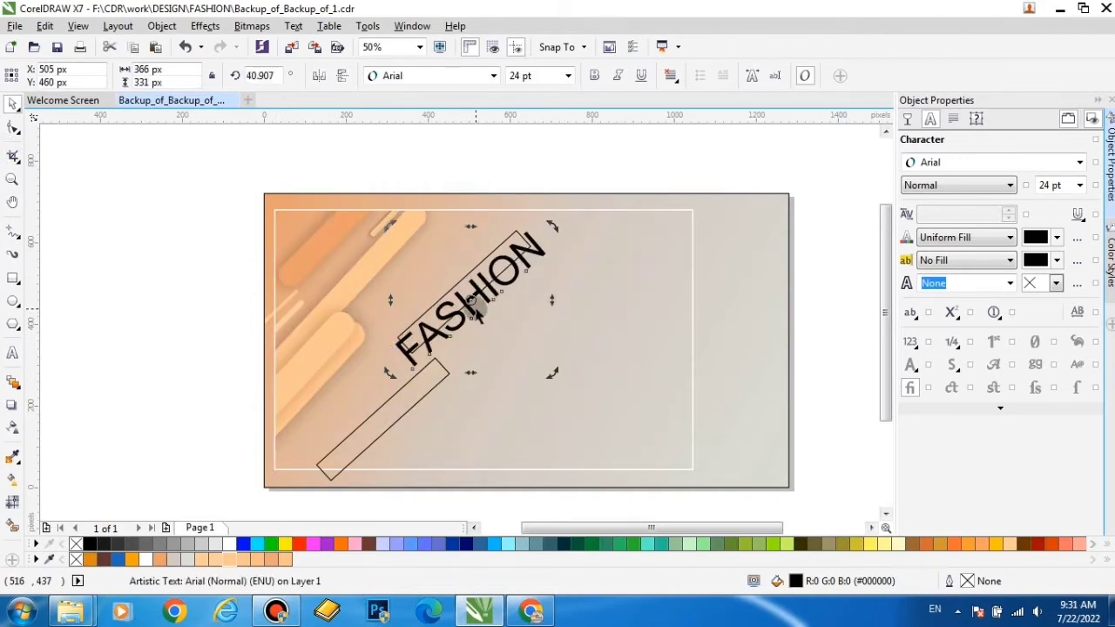
left_click_drag(550, 226, 525, 291)
left_click_drag(437, 336, 446, 294)
scroll(448, 296, "up", 2)
scroll(446, 293, "down", 2)
left_click(508, 175)
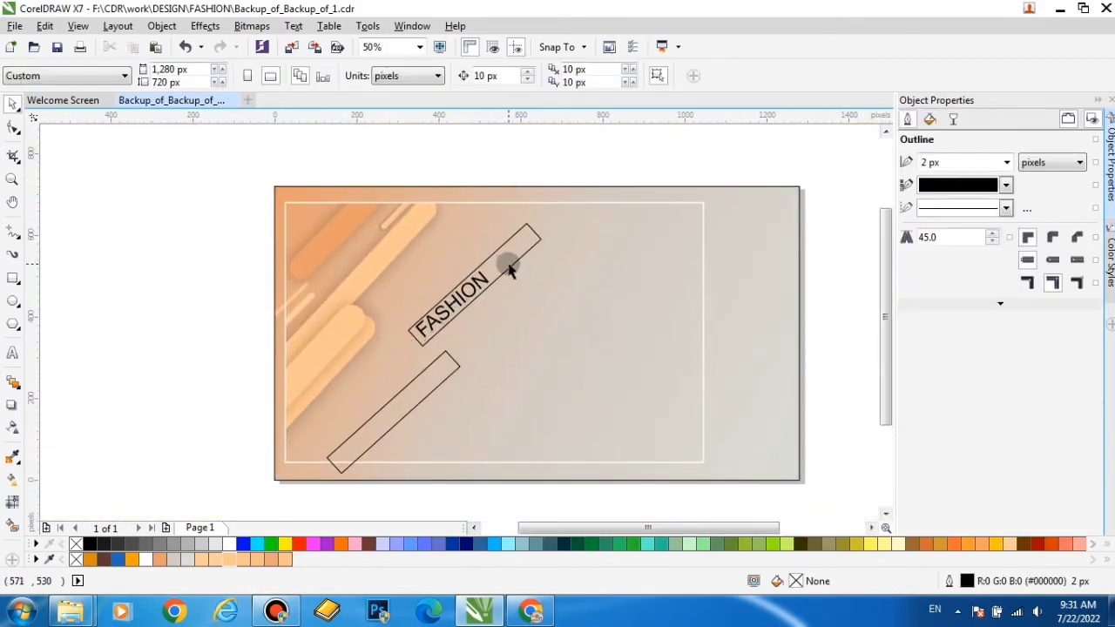
- Fill the upper tilted rectangle with a lengthwise gradient from light orange (#FCC08B) at its lower end to light grey at its upper end
left_click(509, 267)
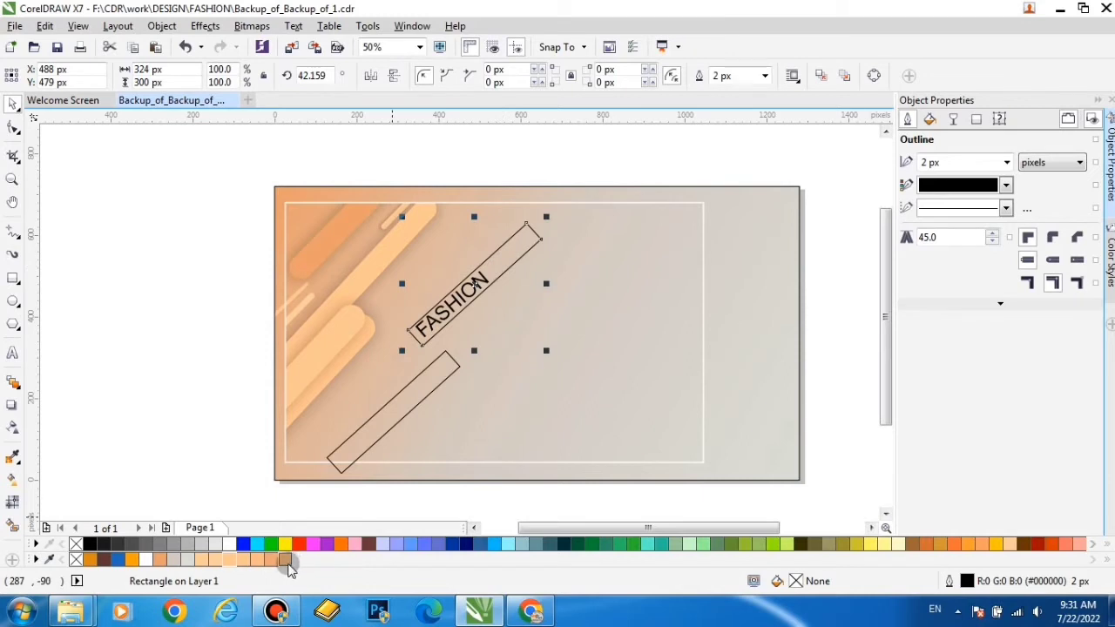
left_click(285, 560)
scroll(403, 394, "up", 1)
left_click(17, 483)
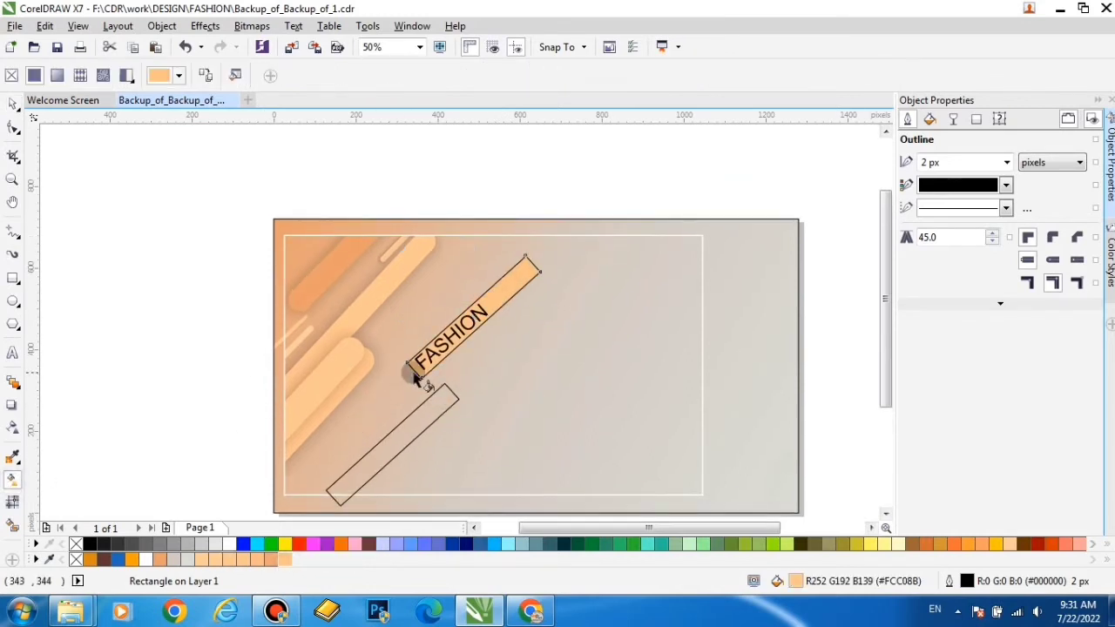
left_click_drag(414, 370, 529, 264)
left_click_drag(467, 360, 533, 264)
left_click_drag(536, 297, 545, 279)
- Copy the upper tilted rectangle's gradient fill to the lower tilted rectangle
left_click(427, 413)
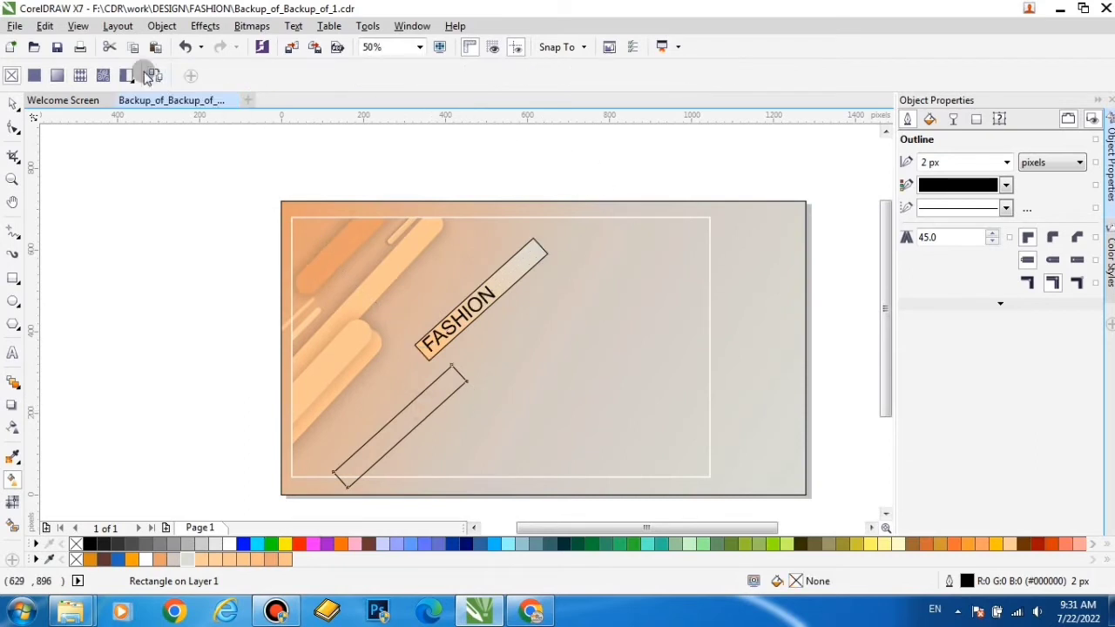
left_click(475, 299)
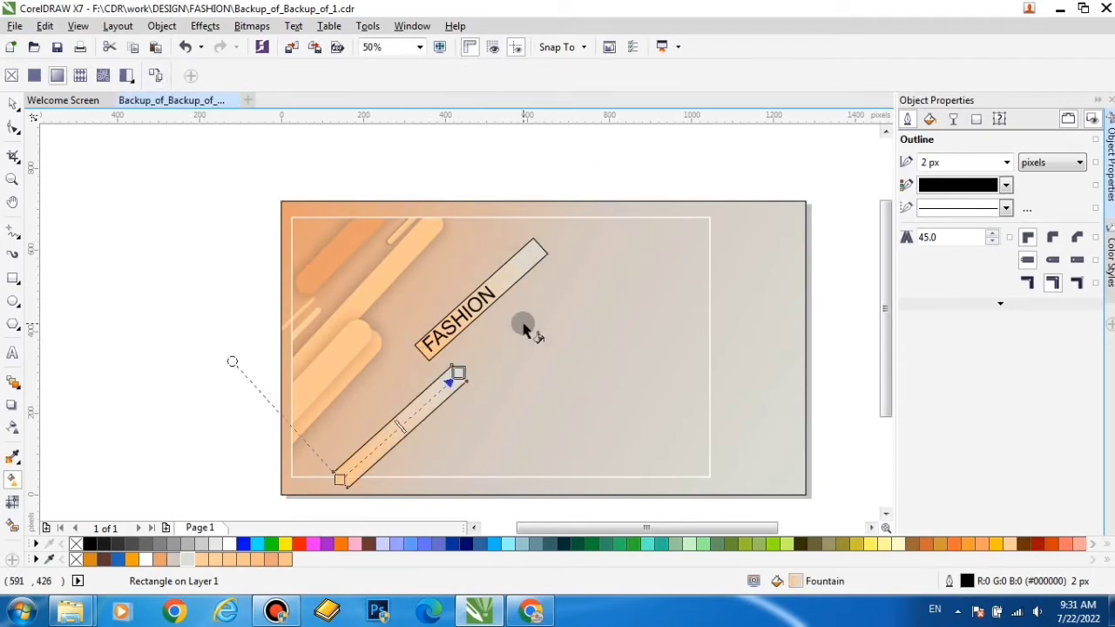
left_click(7, 106)
left_click(165, 274)
- Remove the outlines from both tilted gradient rectangles
left_click(527, 261)
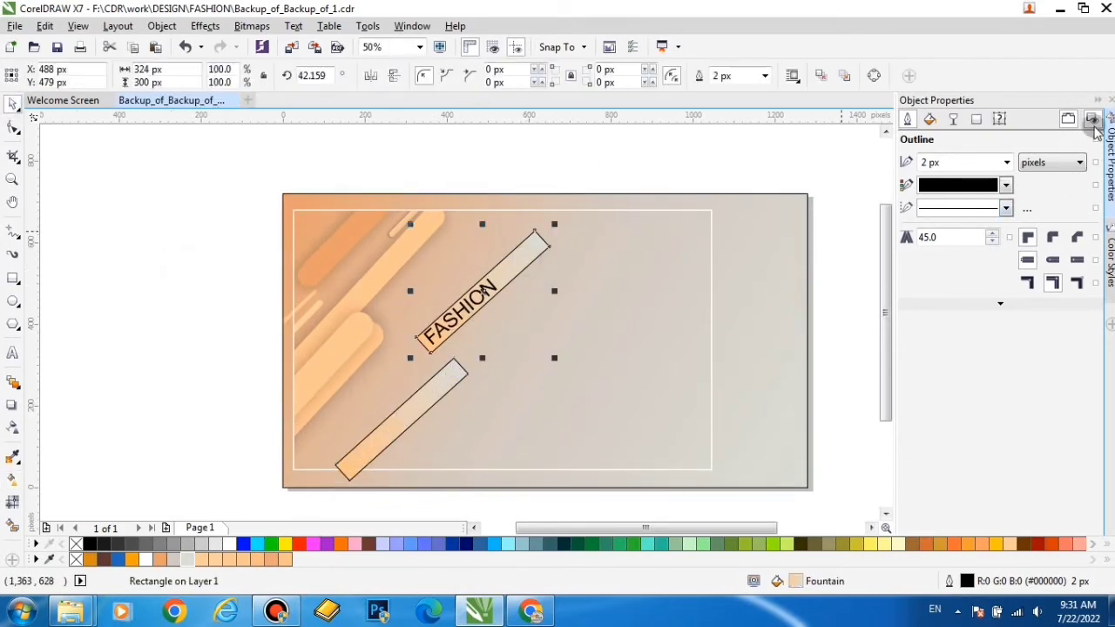
right_click(78, 559)
left_click(130, 411)
left_click(367, 426)
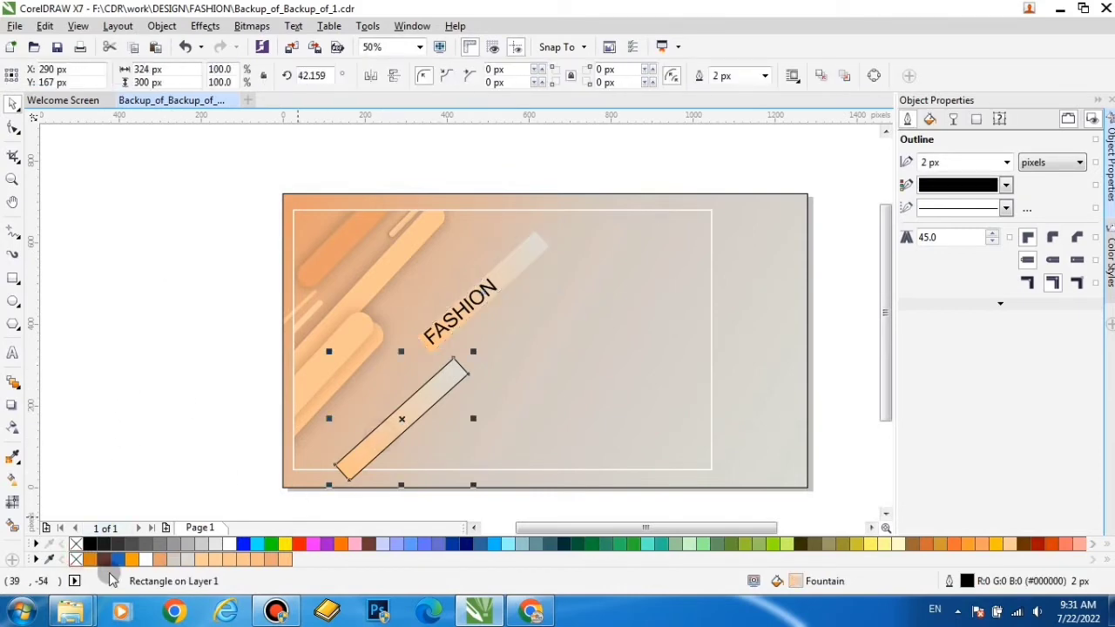
right_click(78, 559)
left_click(151, 390)
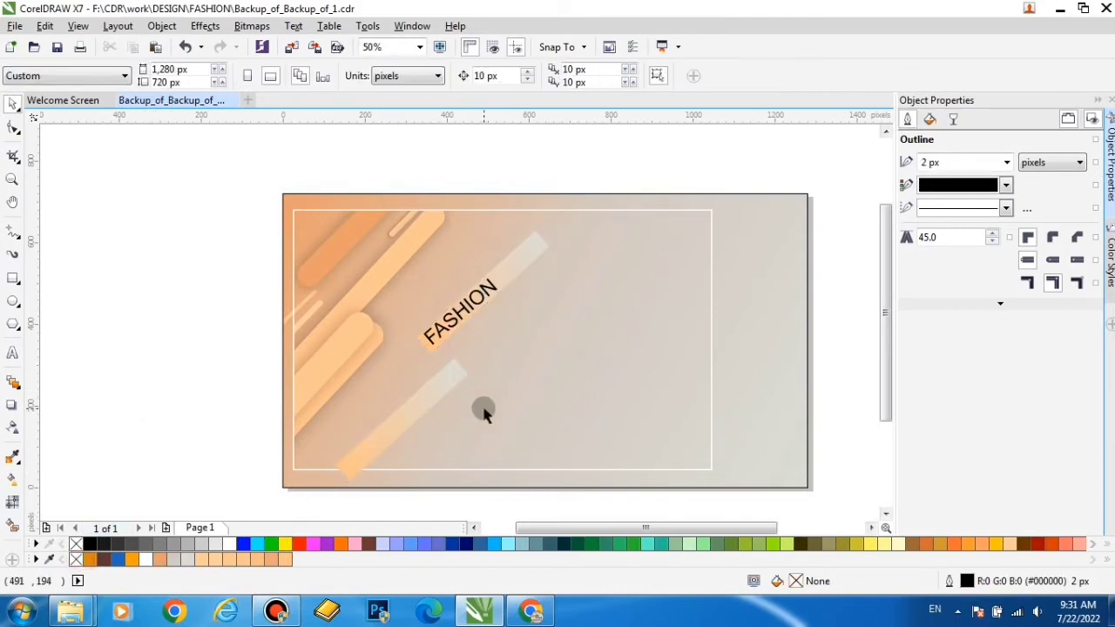
- PowerClip the lower tilted rectangle inside the white frame
left_click(402, 416)
right_click(403, 416)
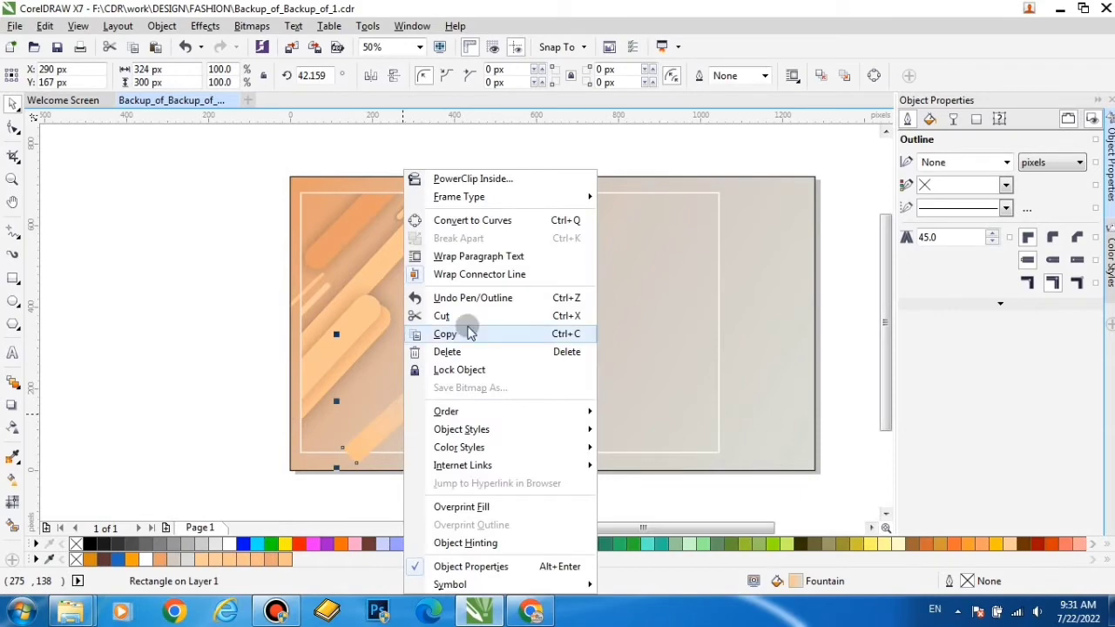
left_click(470, 179)
left_click(467, 192)
left_click(206, 398)
- Copy the FASHION text and place the duplicate over the lower tilted rectangle
left_click(463, 310)
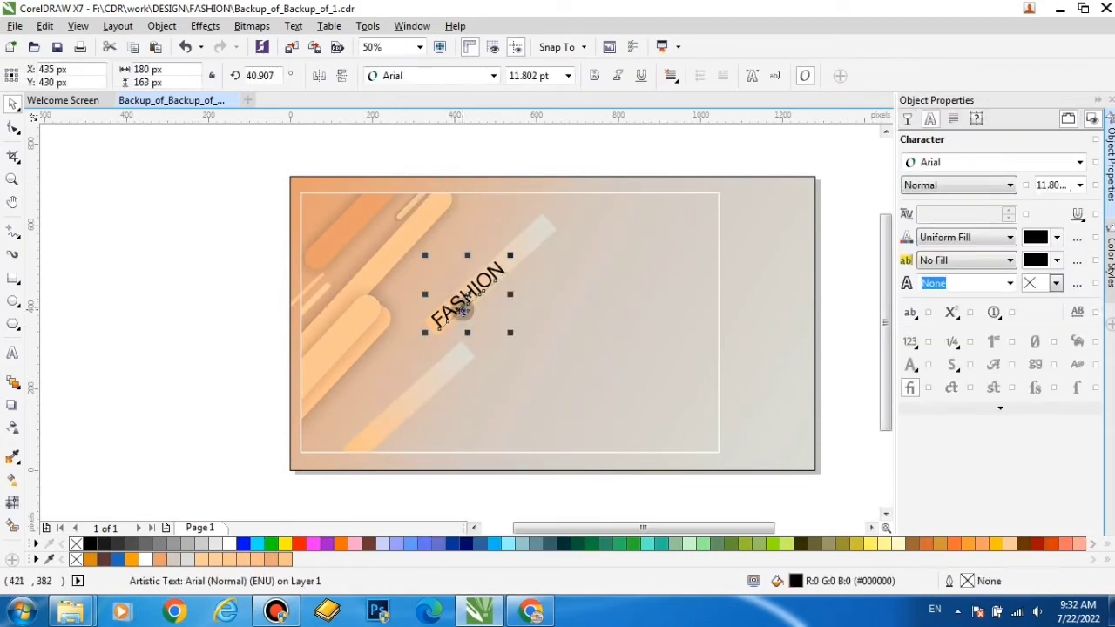
scroll(463, 311, "up", 1)
scroll(469, 286, "down", 1)
right_click(470, 285)
left_click(525, 389)
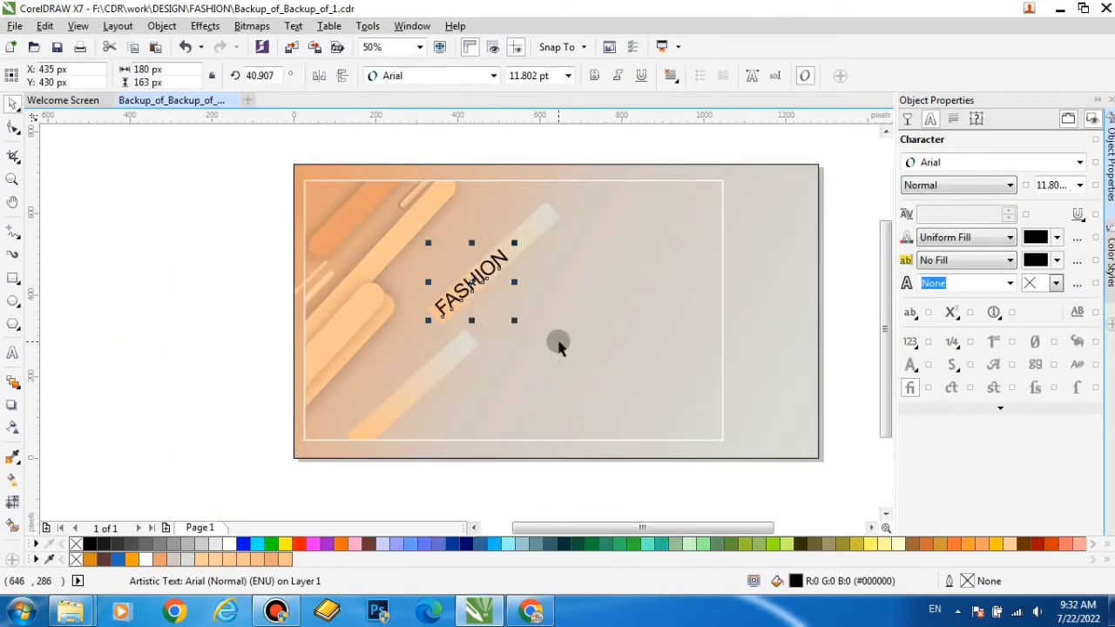
right_click(558, 346)
left_click(398, 480)
right_click(398, 480)
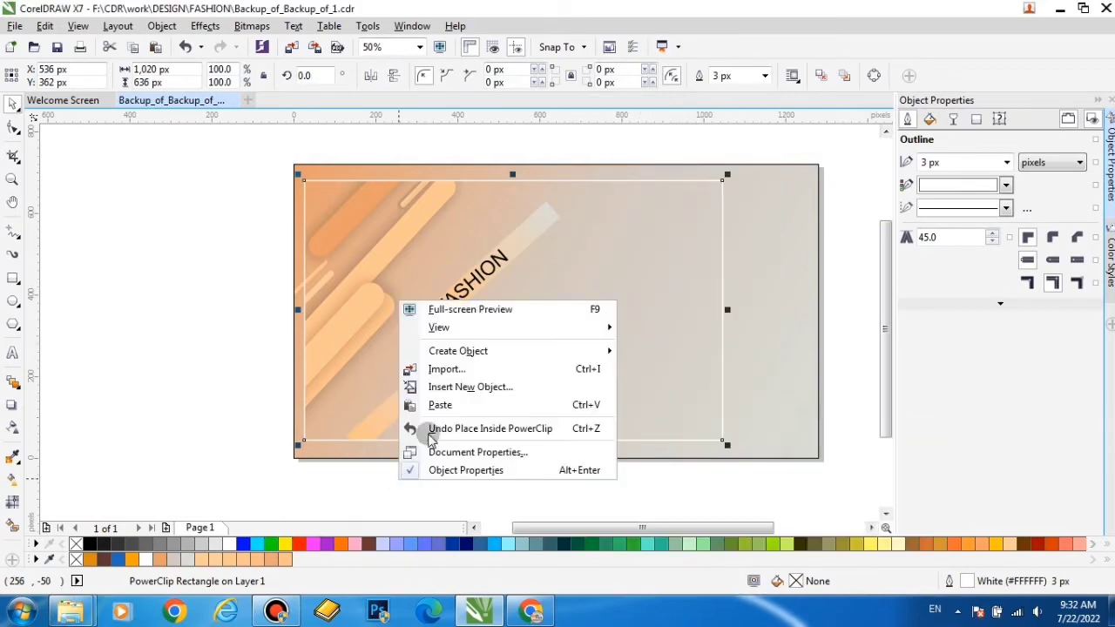
left_click(440, 405)
scroll(470, 283, "up", 1)
left_click_drag(470, 283, 397, 454)
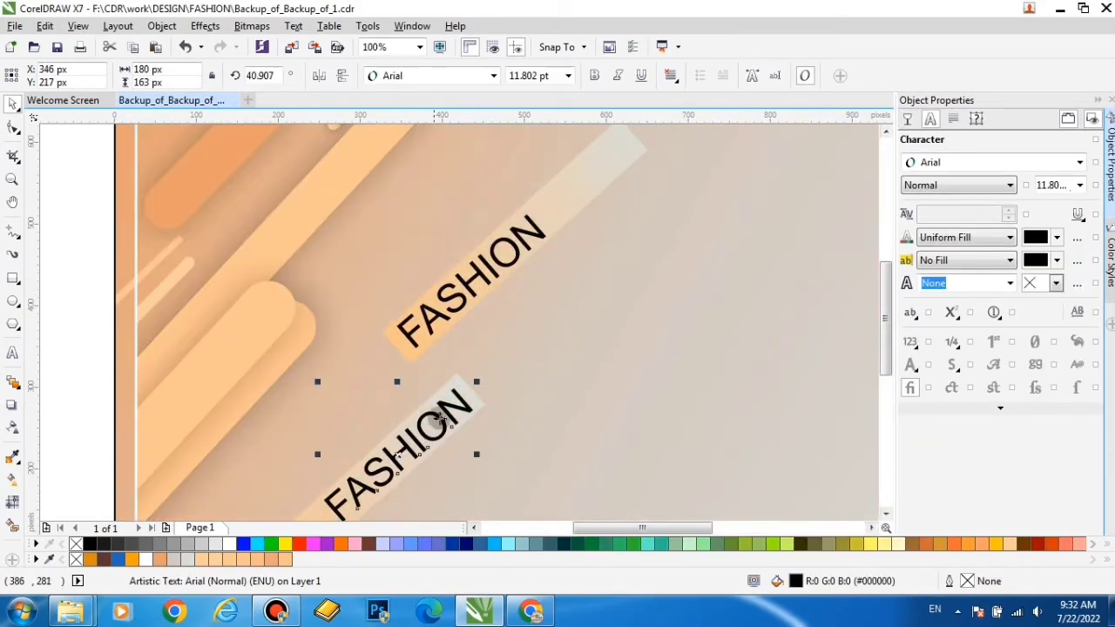
left_click_drag(439, 424, 449, 346)
- Replace the duplicated text with SALE and move it to the upper end of the lower tilted rectangle
left_click(12, 352)
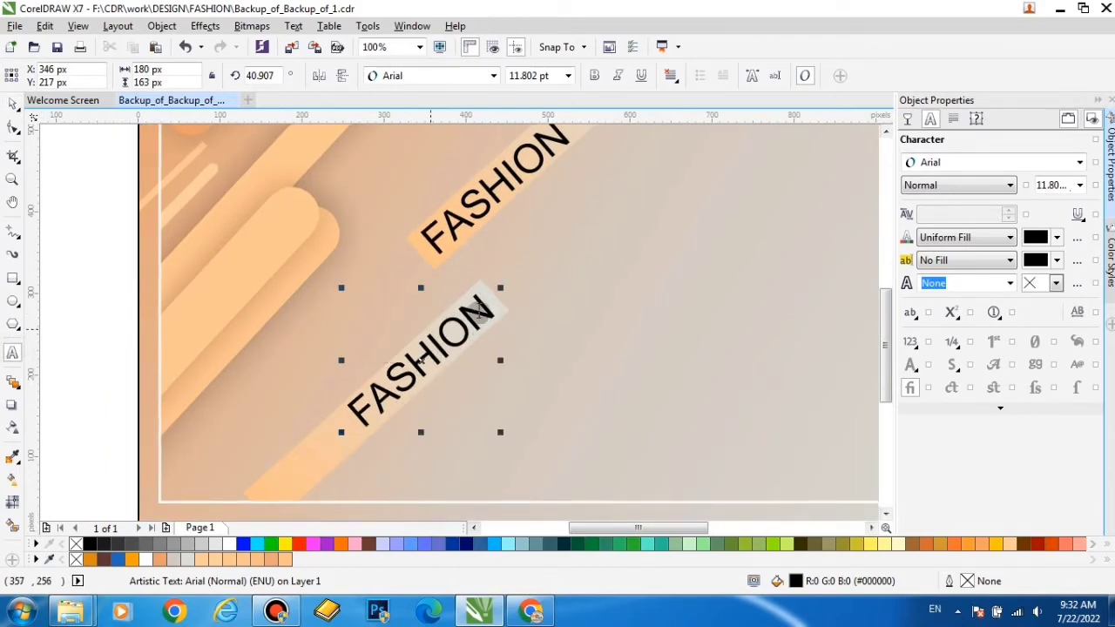
left_click_drag(487, 304, 299, 435)
type("SALE")
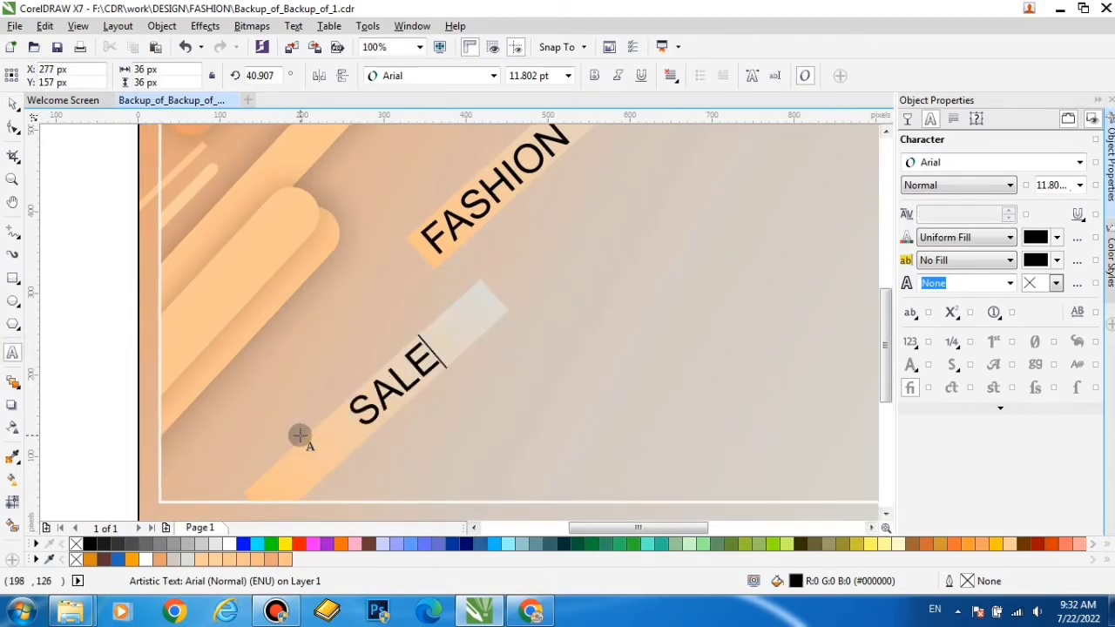
left_click(12, 104)
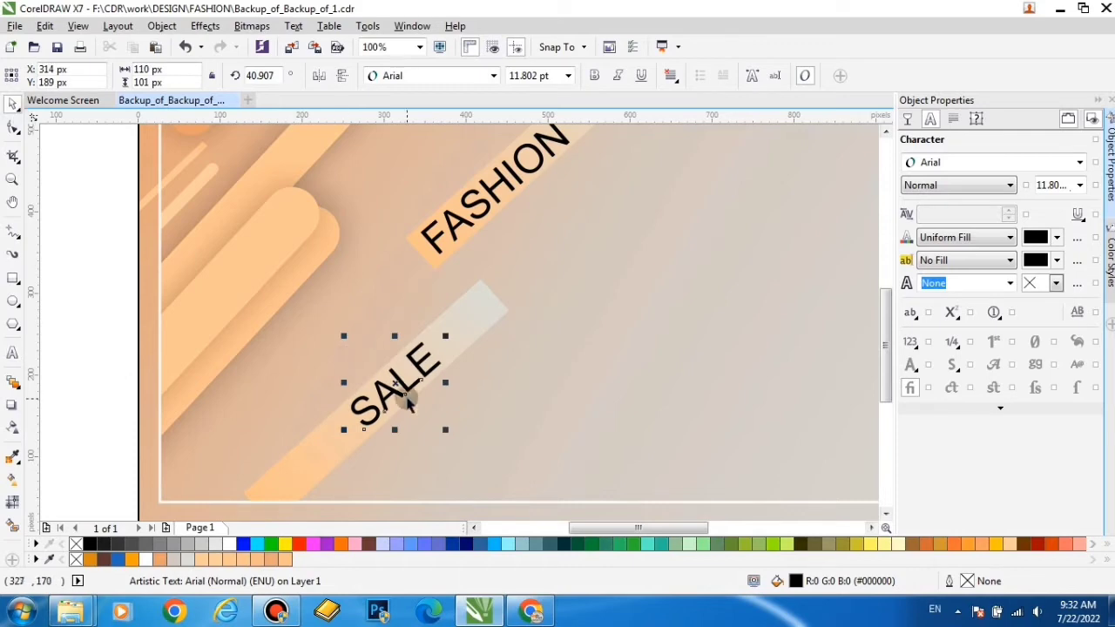
left_click_drag(402, 397, 449, 341)
scroll(449, 342, "down", 2)
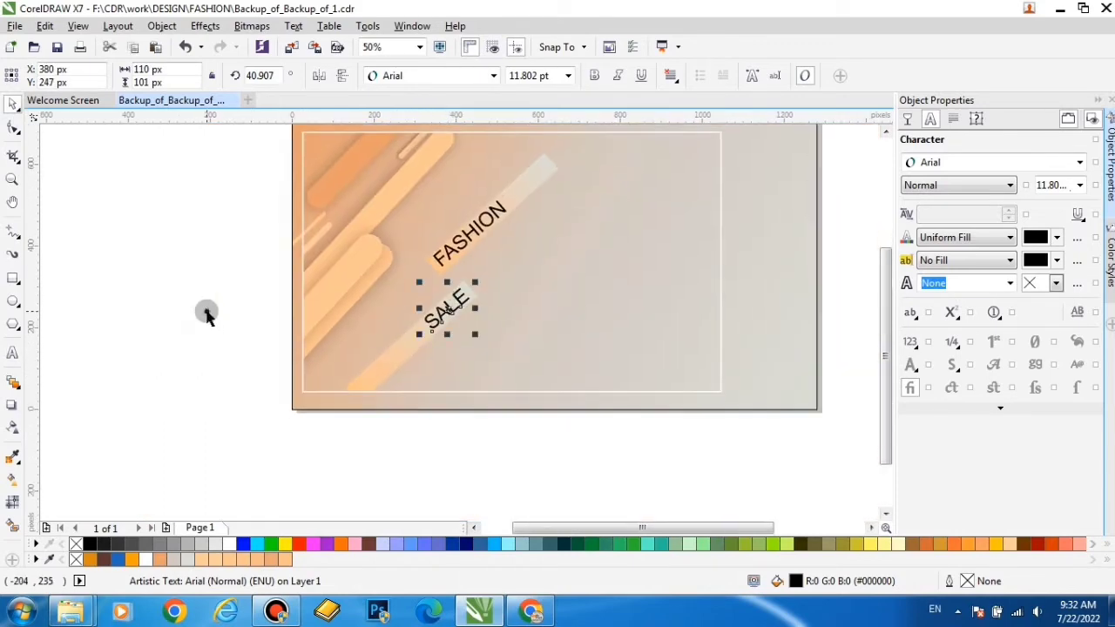
left_click(206, 310)
- Draw an upright rectangle about 392 × 588 px over the white frame's right side and fill it with beige grey (#D4CAC2)
left_click_drag(540, 274, 498, 320)
left_click_drag(620, 296, 599, 328)
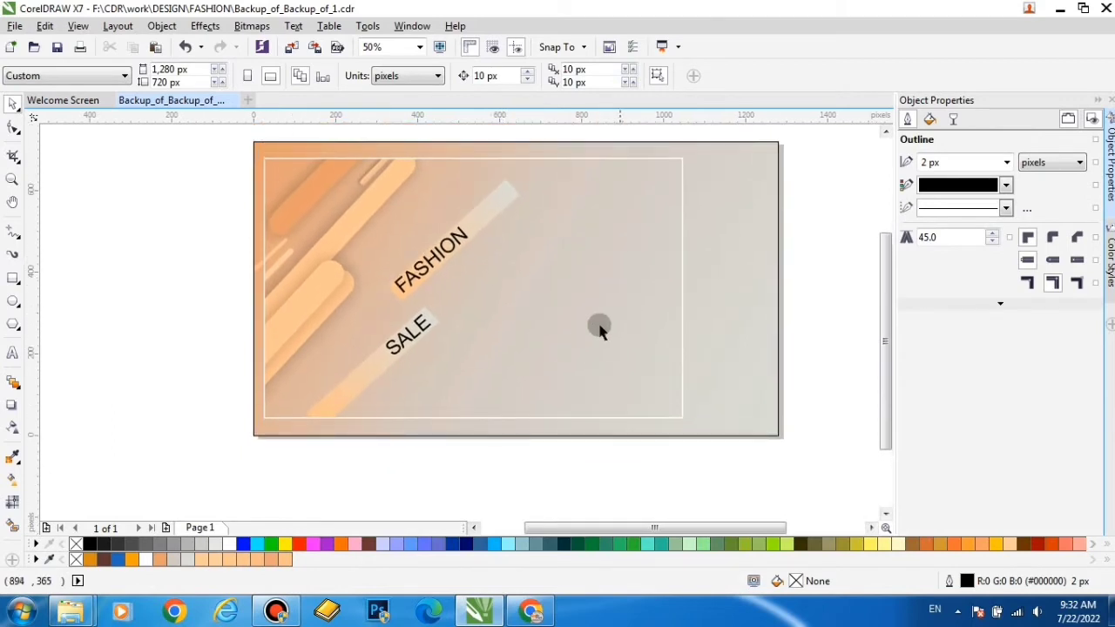
left_click(13, 281)
left_click_drag(531, 185, 692, 424)
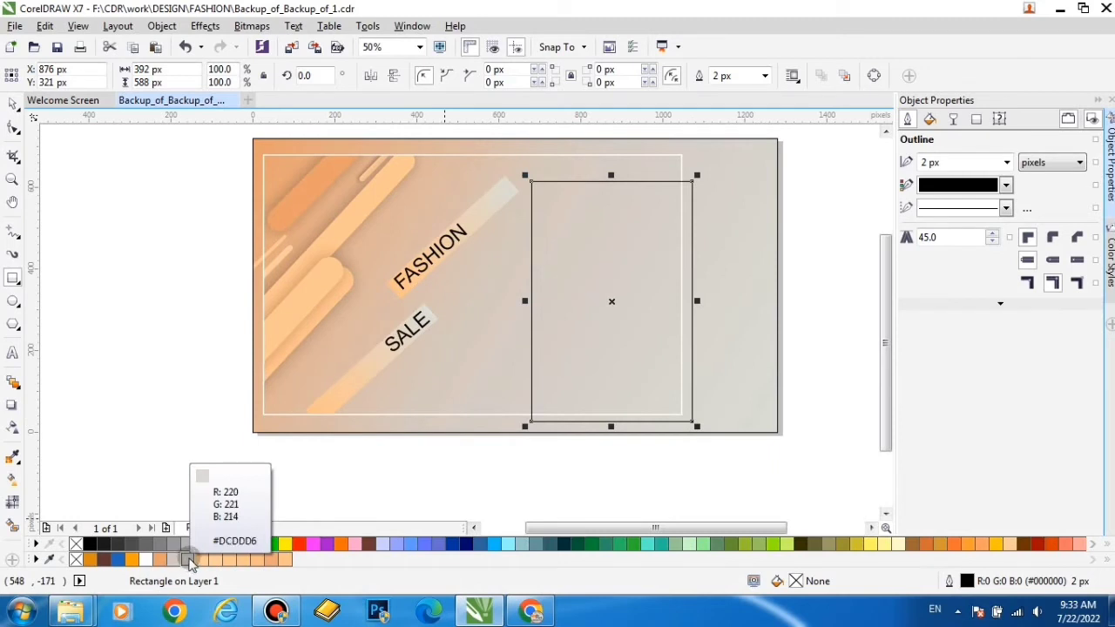
left_click(175, 561)
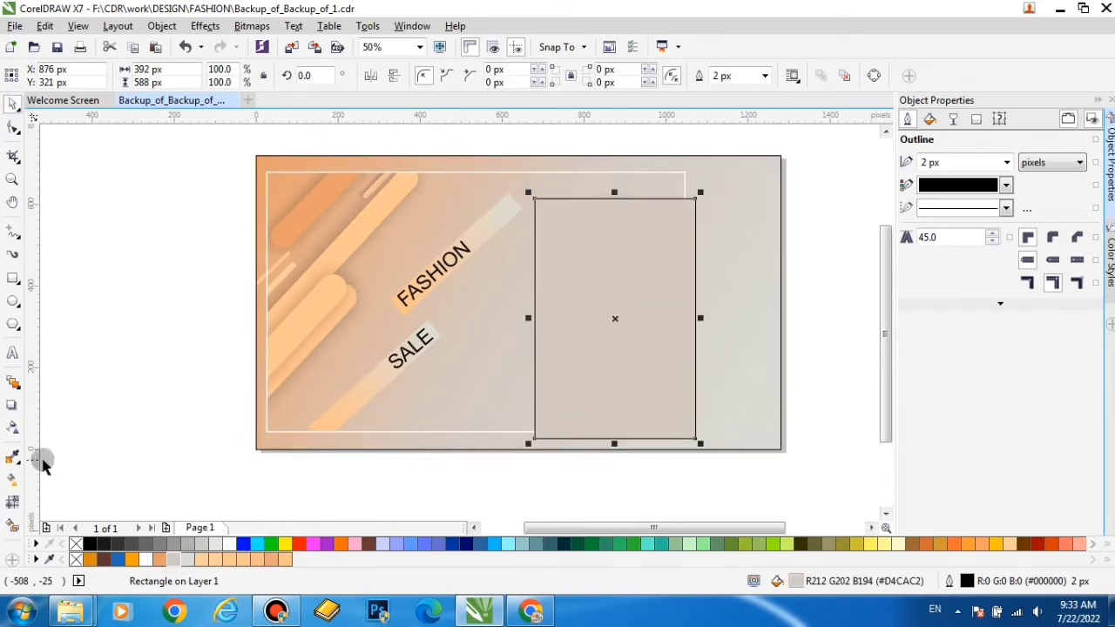
- Give the upright rectangle a diagonal gradient from beige grey at the upper left to white at the lower right and remove its outline
left_click(12, 479)
left_click_drag(535, 204, 680, 406)
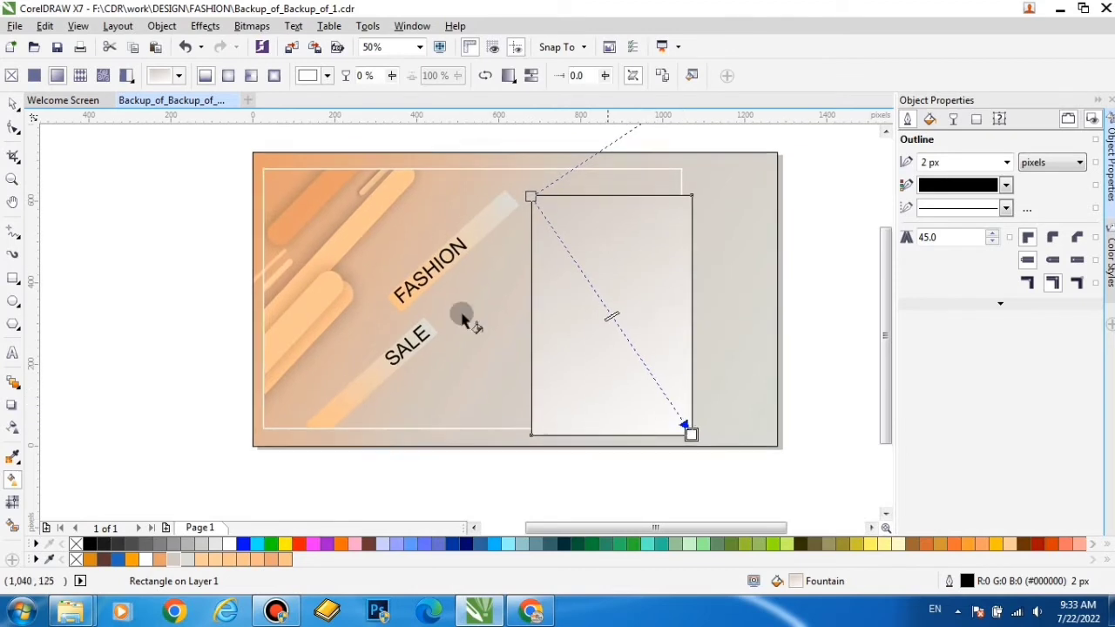
key("space")
right_click(75, 543)
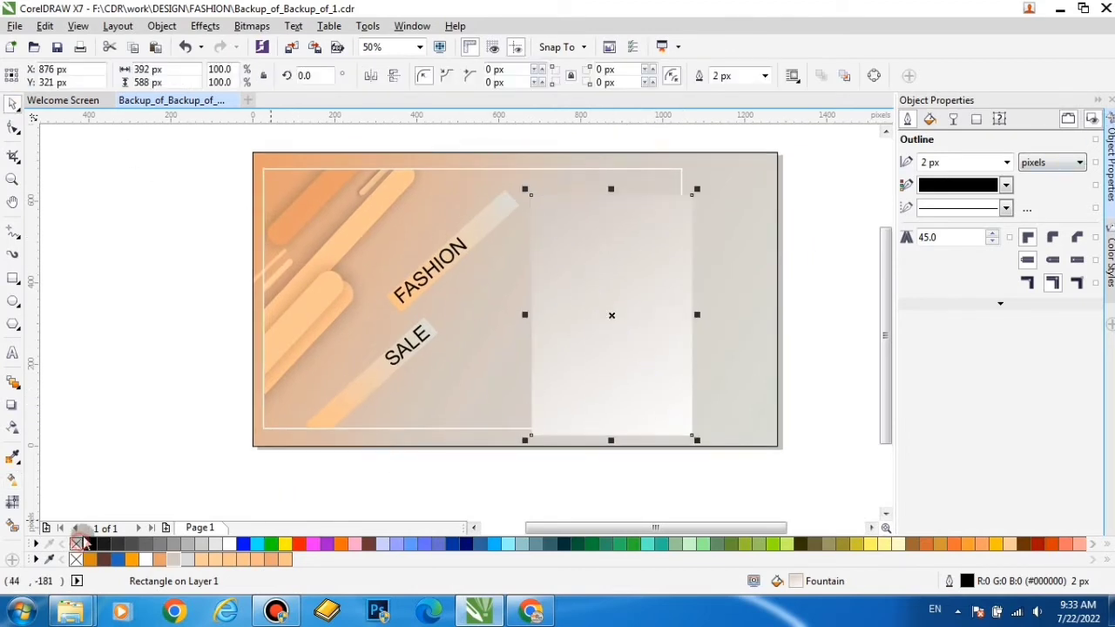
- Add a drop shadow with opacity 18 and feathering 15 around the upright rectangle
left_click(11, 408)
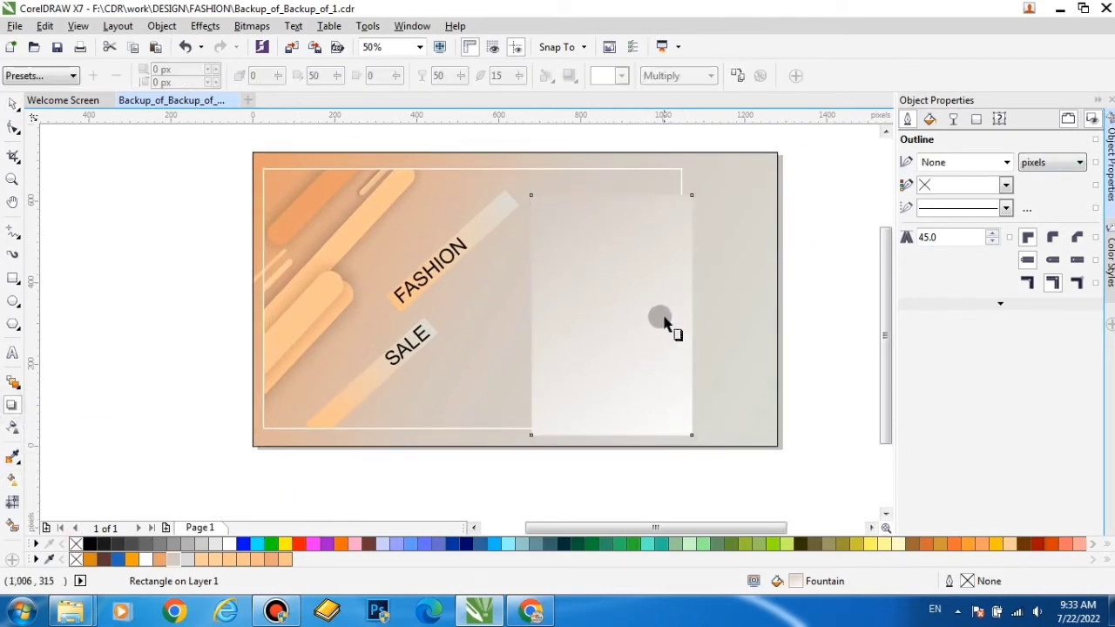
left_click_drag(612, 315, 685, 382)
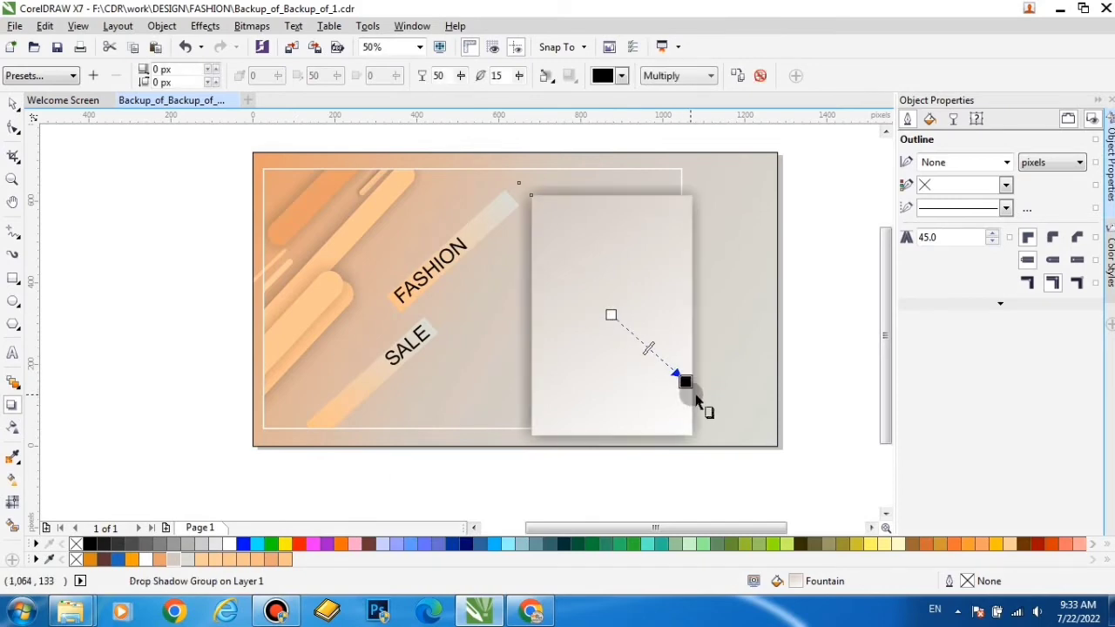
left_click(12, 103)
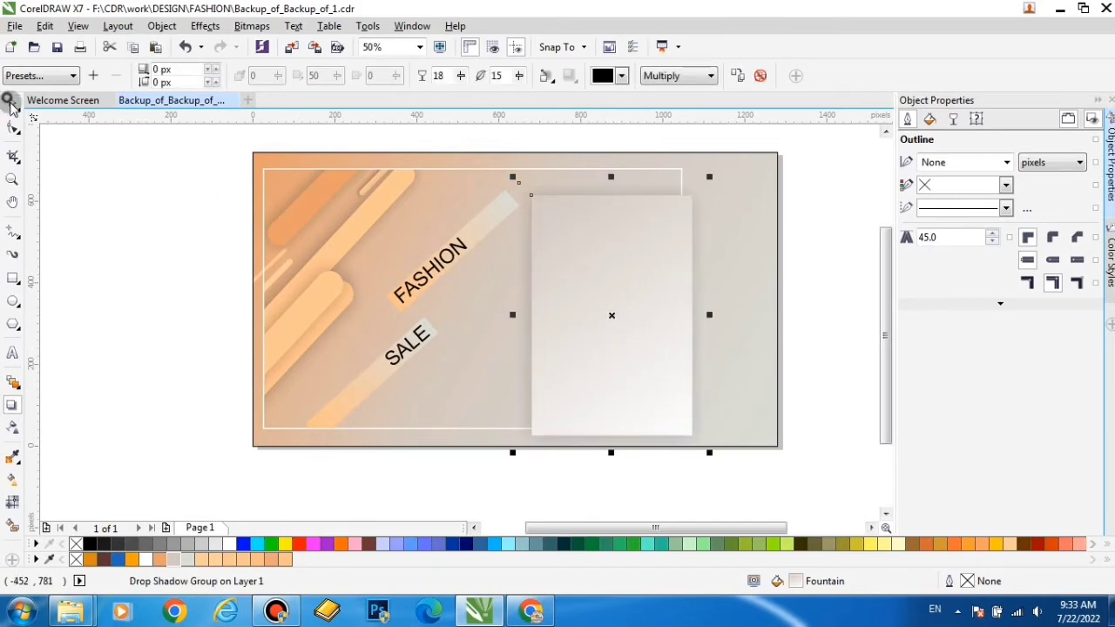
- PowerClip the shadowed upright rectangle inside the page's gradient background rectangle
right_click(638, 370)
left_click(688, 12)
left_click(741, 224)
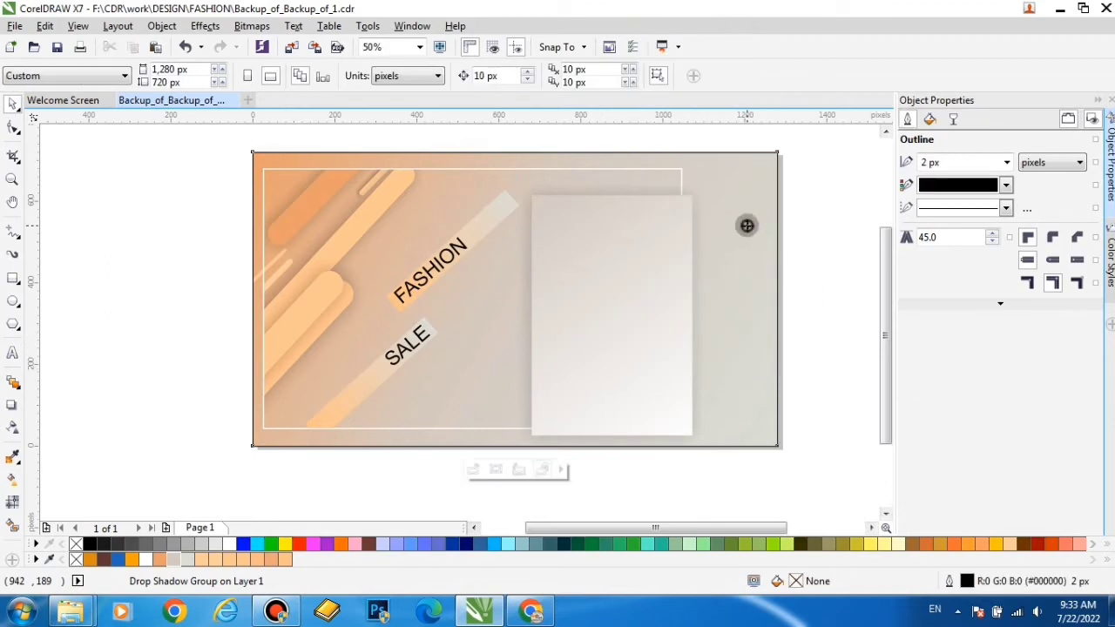
left_click(844, 320)
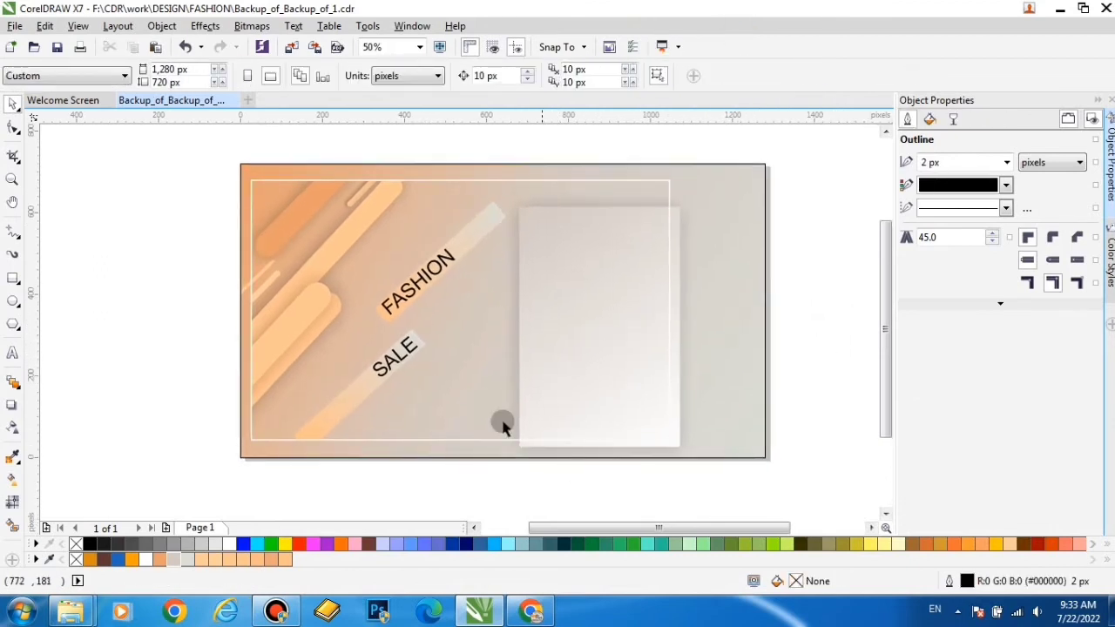
- Draw a fully rounded bar about 464 × 74 px across the page's right edge, filled light orange (#F9C492) without an outline
scroll(456, 400, "up", 1)
scroll(463, 385, "down", 1)
scroll(469, 374, "down", 1)
scroll(475, 366, "up", 1)
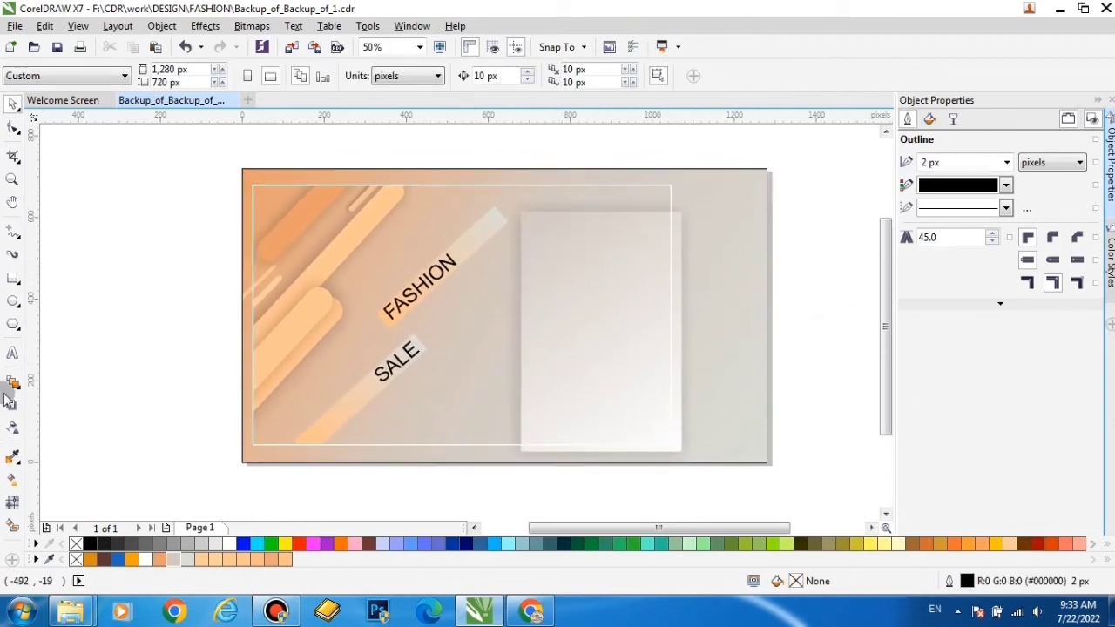
key("F6")
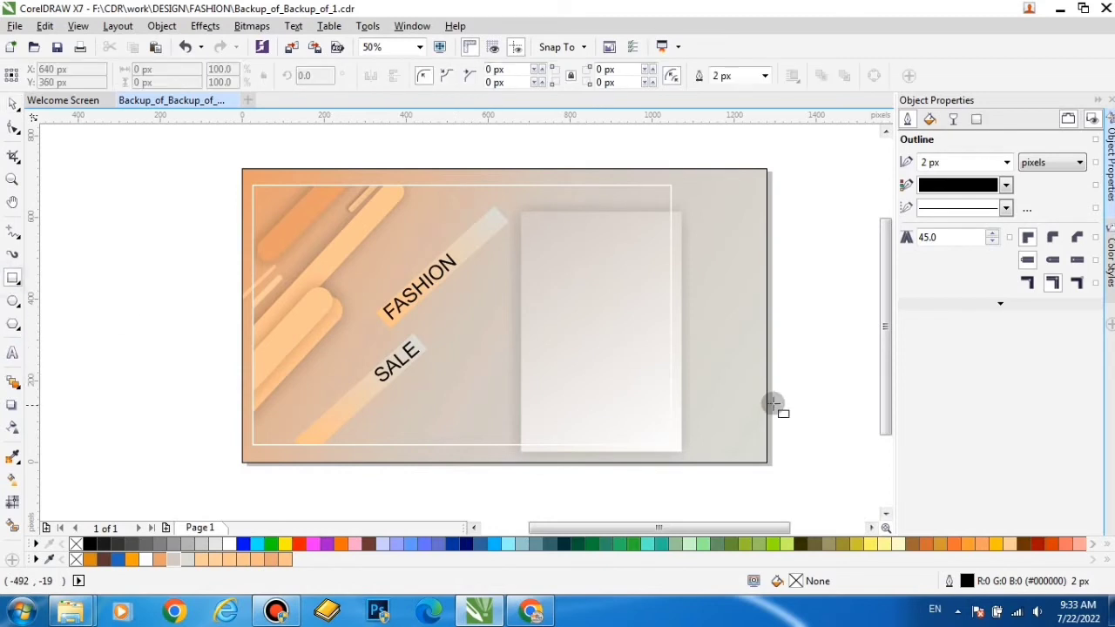
left_click_drag(643, 380, 833, 409)
left_click(14, 129)
left_click_drag(643, 379, 716, 438)
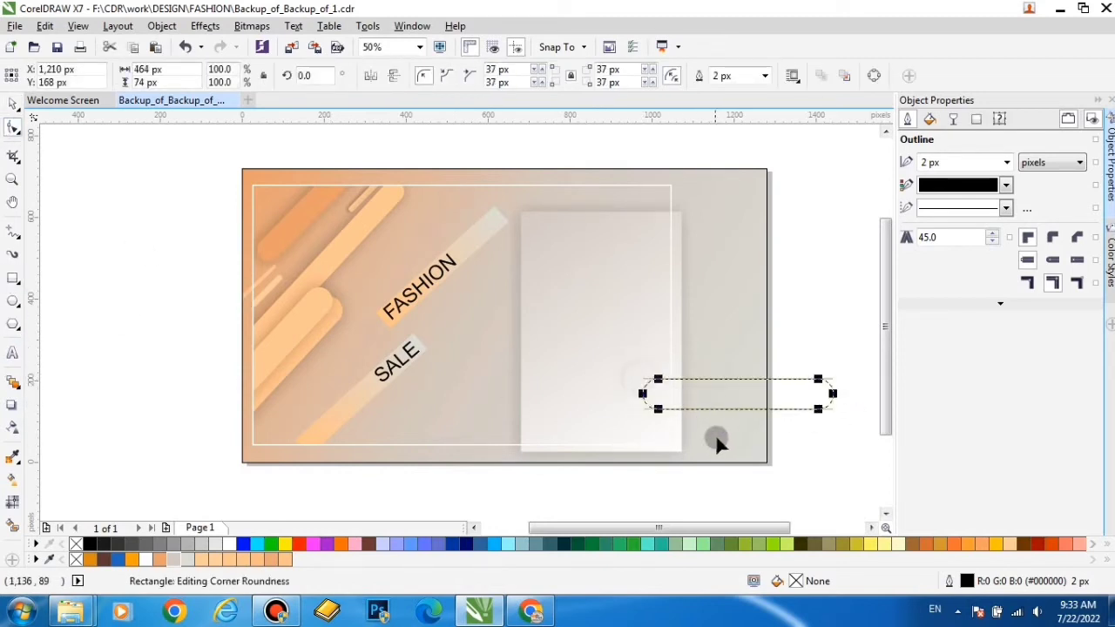
left_click(253, 560)
right_click(76, 544)
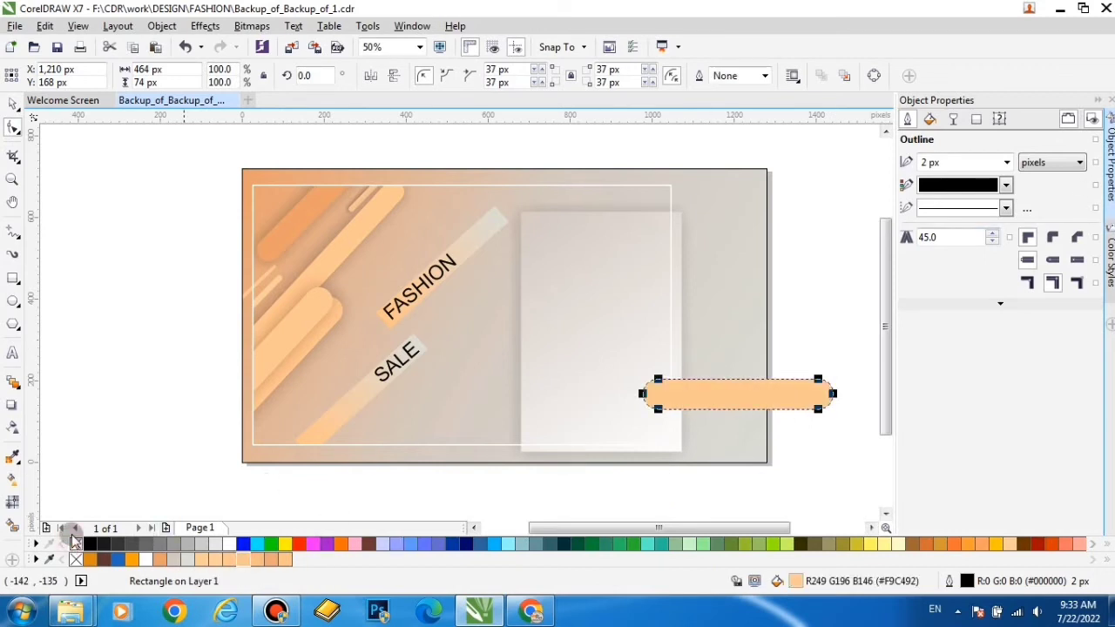
- Add a black drop shadow with opacity 50 and feathering 15 to the light orange rounded bar
left_click(12, 406)
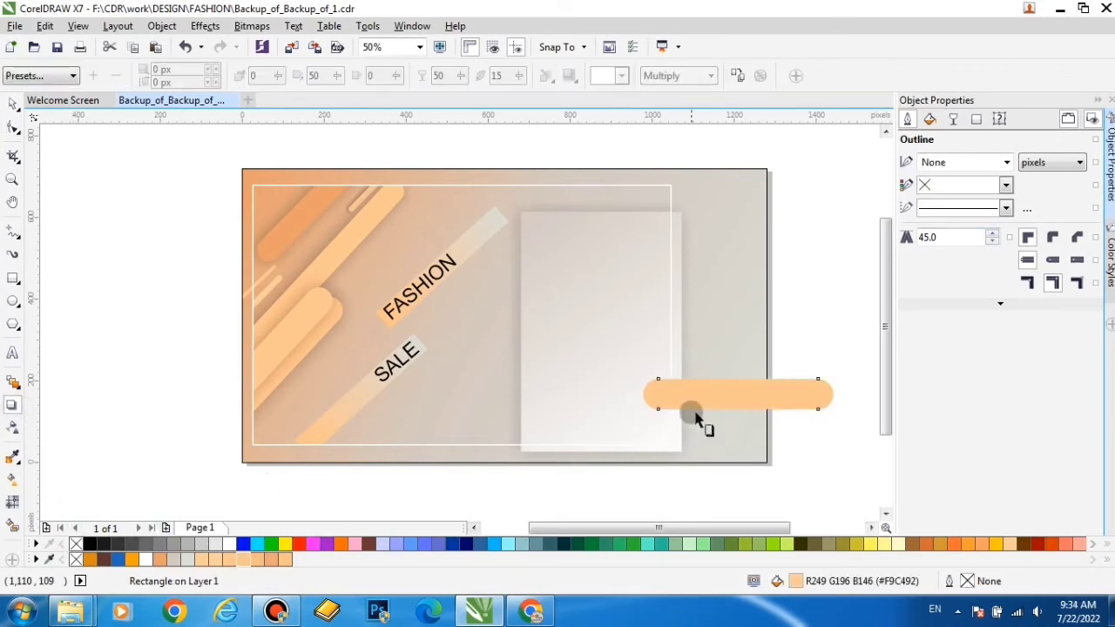
left_click_drag(737, 393, 738, 415)
scroll(738, 416, "up", 1)
scroll(739, 422, "down", 1)
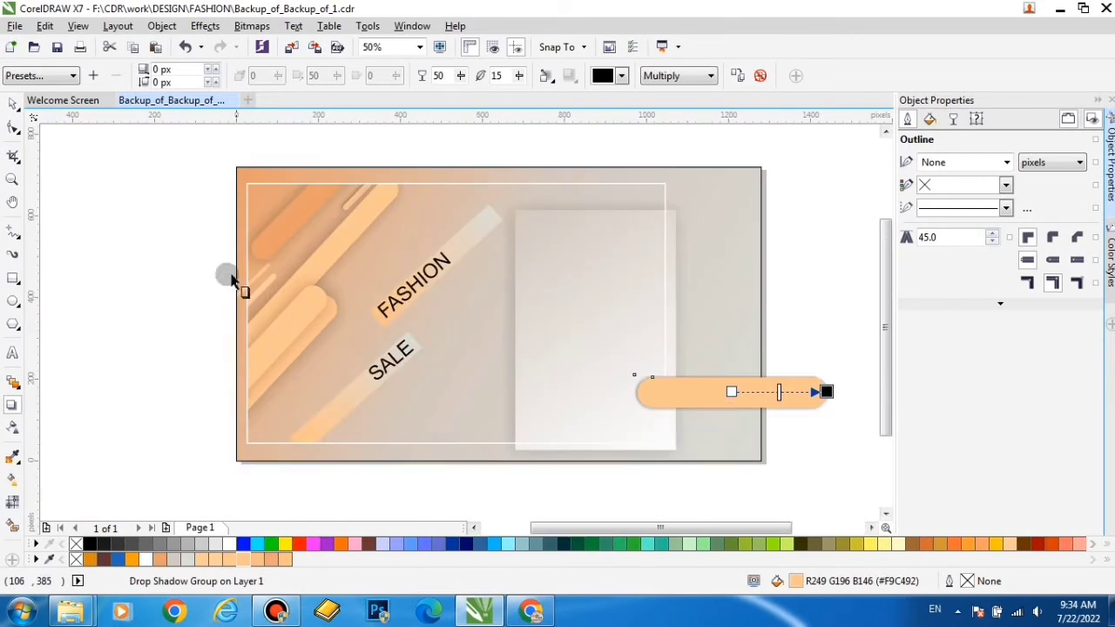
- Rotate the shadowed rounded bar to about 51° and place copies of it beside each other around the page's lower-right corner
left_click(16, 107)
left_click(732, 391)
left_click_drag(627, 411, 646, 463)
left_click_drag(734, 398, 774, 348)
right_click(750, 434)
scroll(749, 409, "down", 2)
scroll(758, 418, "up", 2)
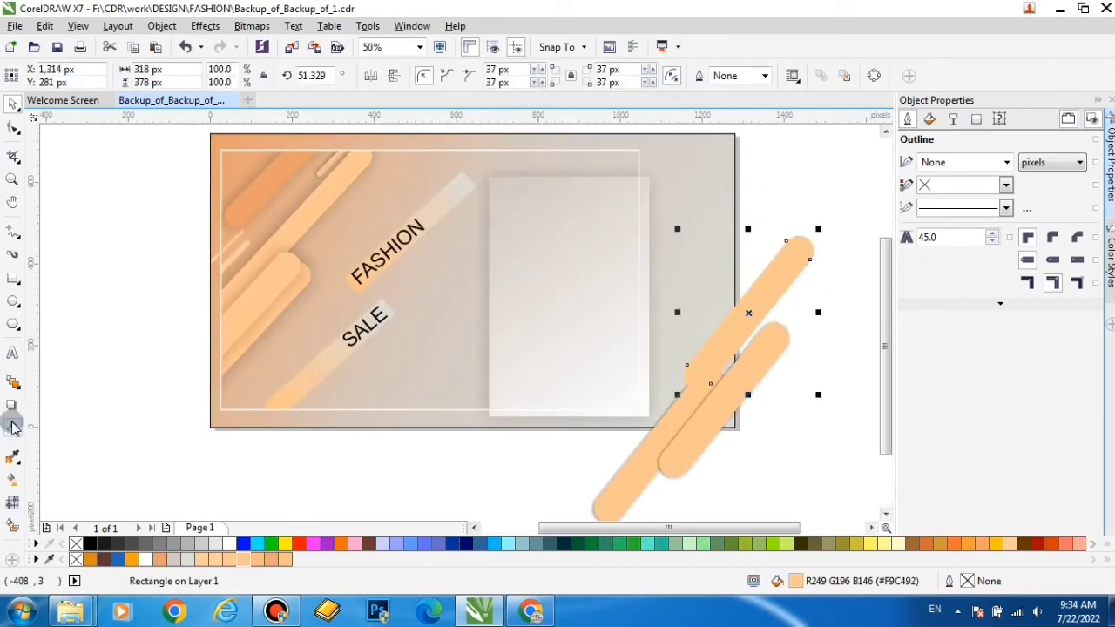
- Copy the drop shadow from the neighbouring rounded bar onto the upper light orange bar beside the page's right edge
left_click(13, 404)
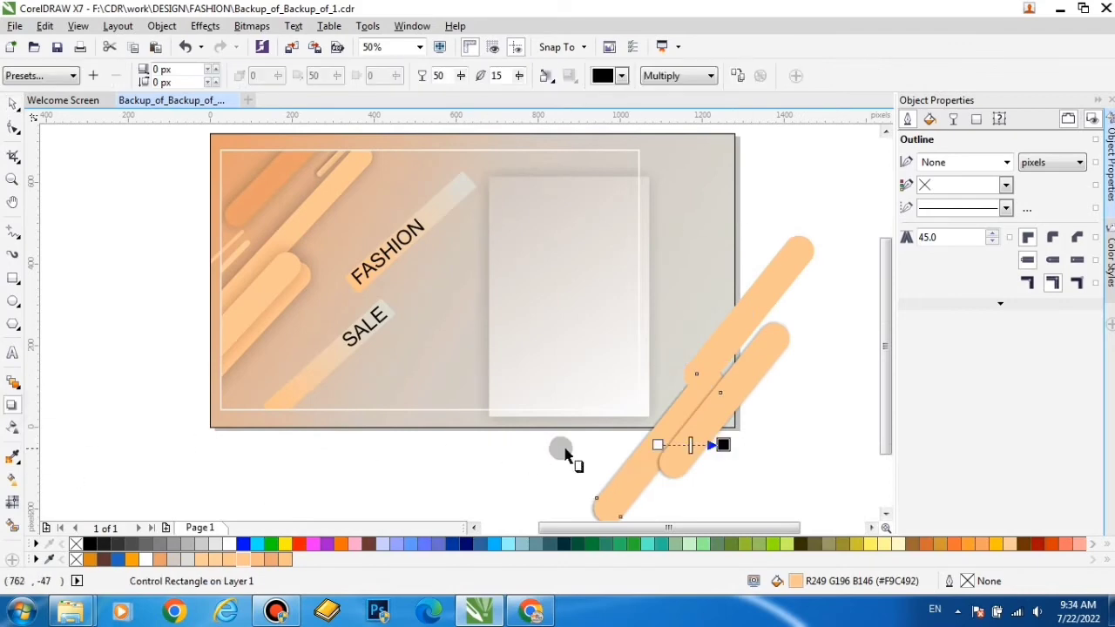
left_click(736, 76)
left_click(644, 411)
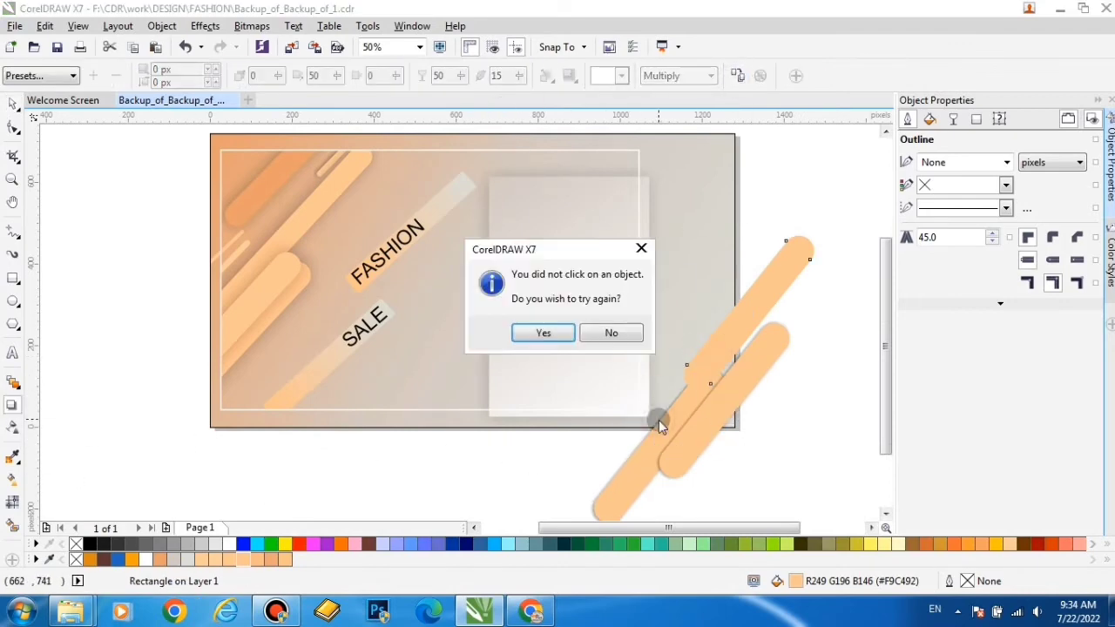
key("Return")
left_click(593, 503)
key("space")
left_click_drag(680, 384, 645, 376)
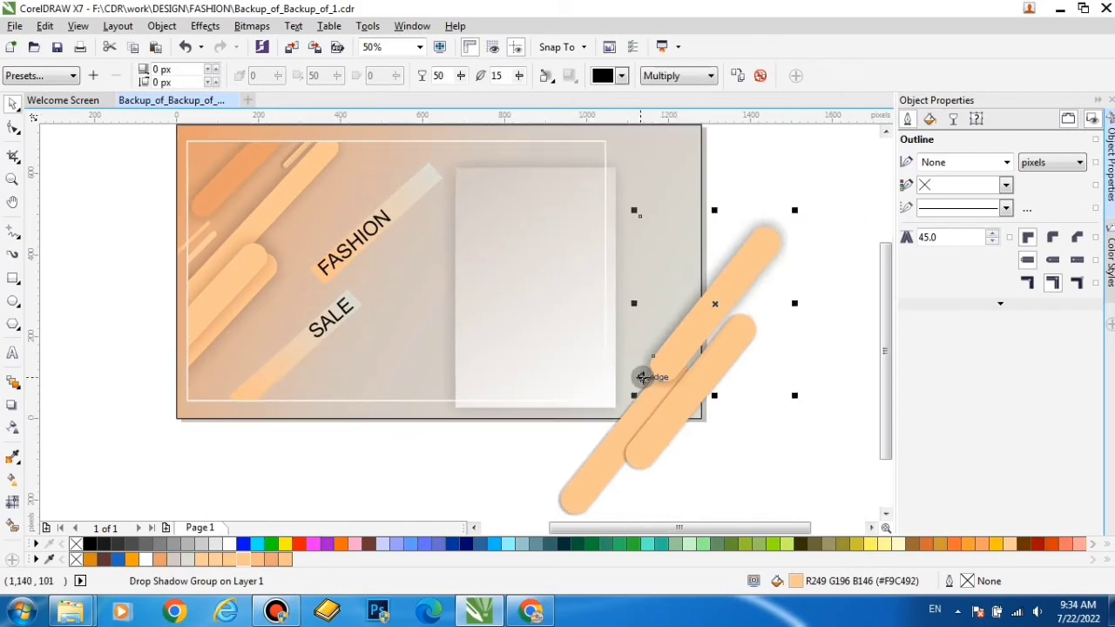
- PowerClip the three shadowed rounded bars at the page's lower-right corner inside the gradient background rectangle
scroll(644, 384, "down", 1)
left_click_drag(788, 490, 575, 285)
right_click(655, 389)
left_click(696, 427)
right_click(670, 421)
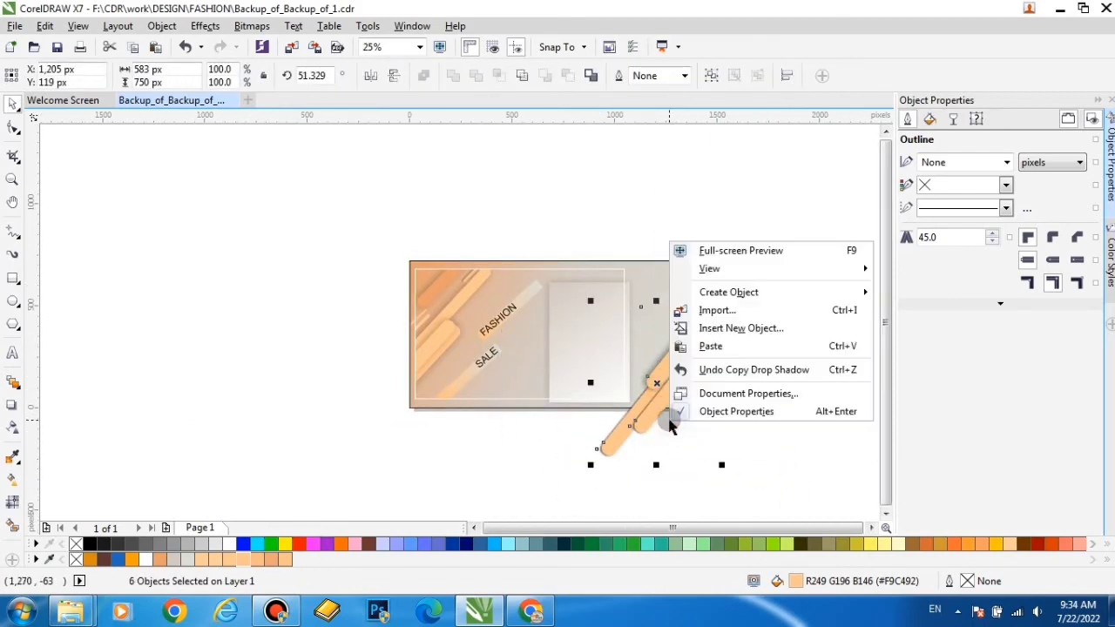
left_click(645, 421)
right_click(648, 421)
left_click(730, 66)
left_click(637, 269)
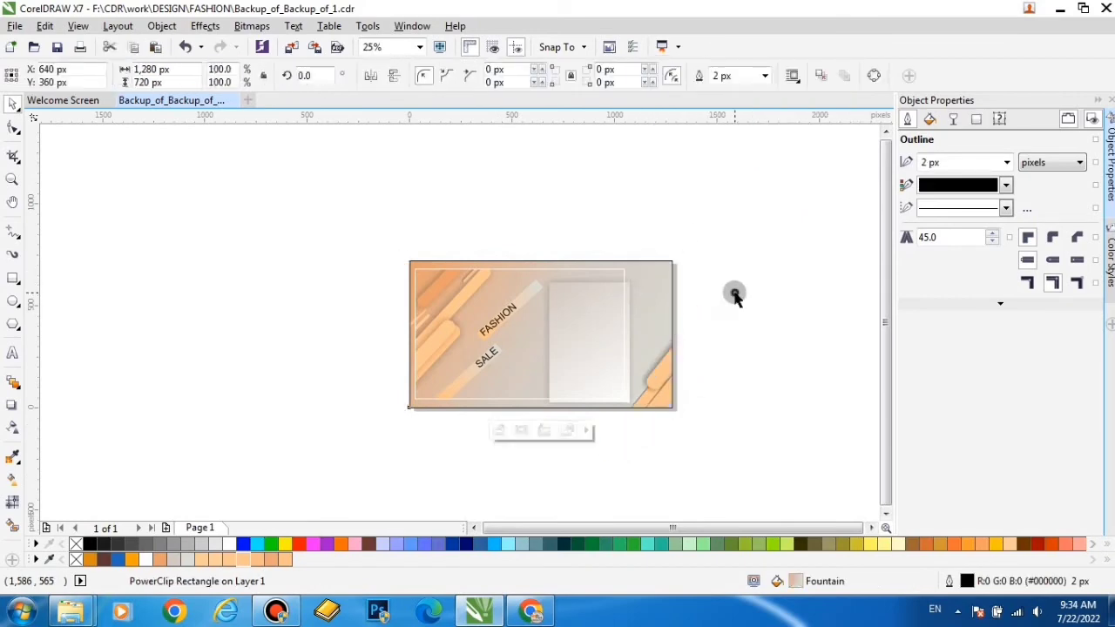
- Import the woman picture pngwing.com (1) from the Downloads folder and place it over the white photo panel
left_click(290, 48)
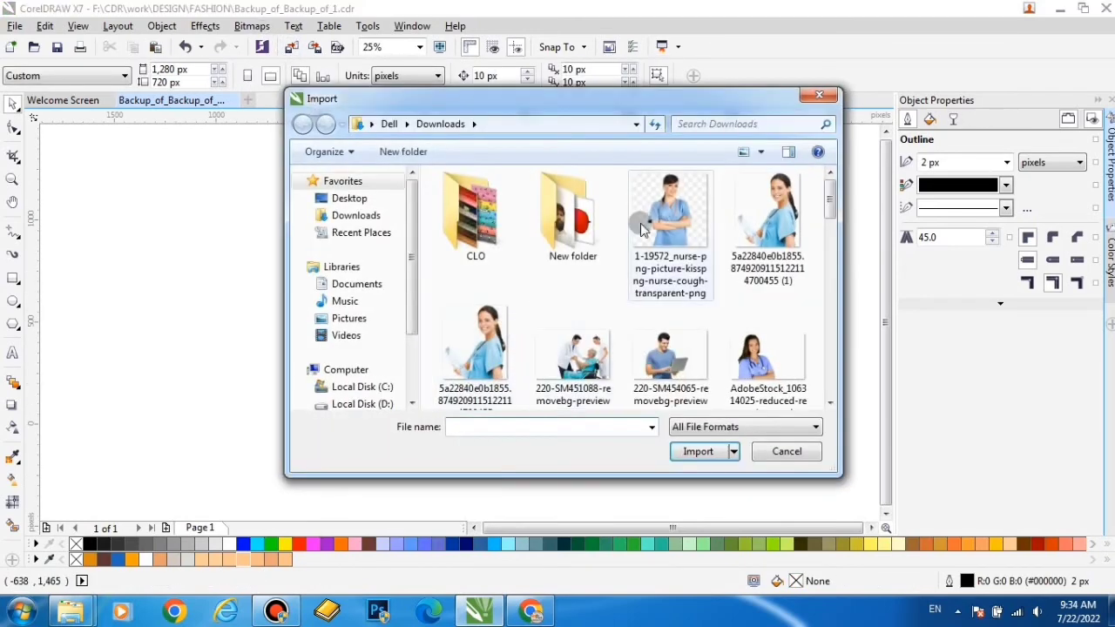
left_click(671, 239)
scroll(597, 348, "down", 5)
scroll(595, 294, "down", 5)
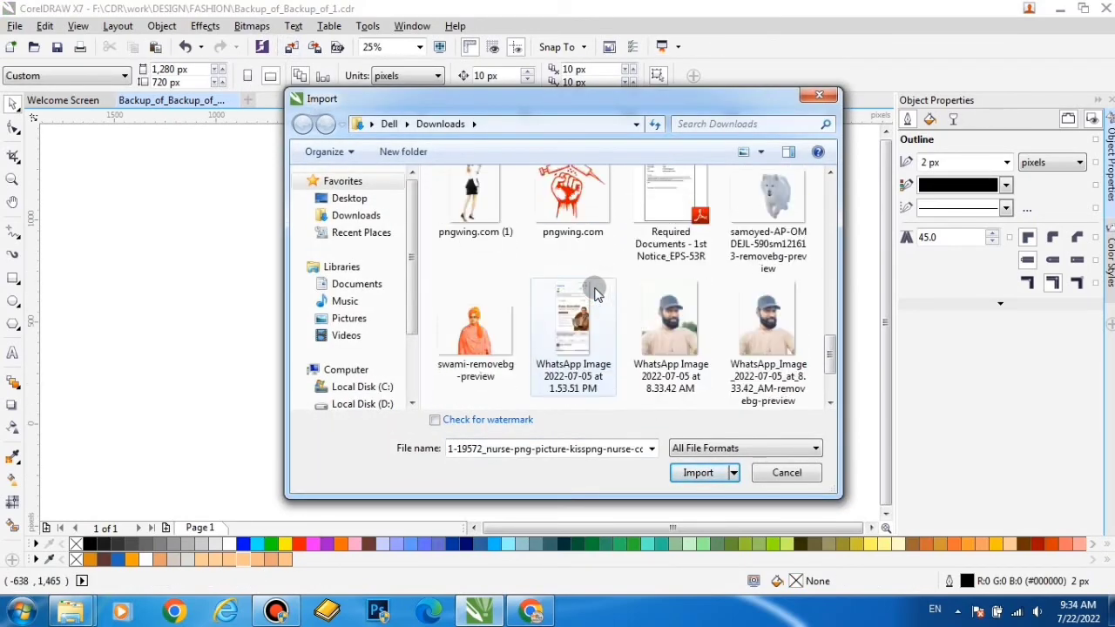
scroll(572, 274, "up", 2)
left_click(474, 214)
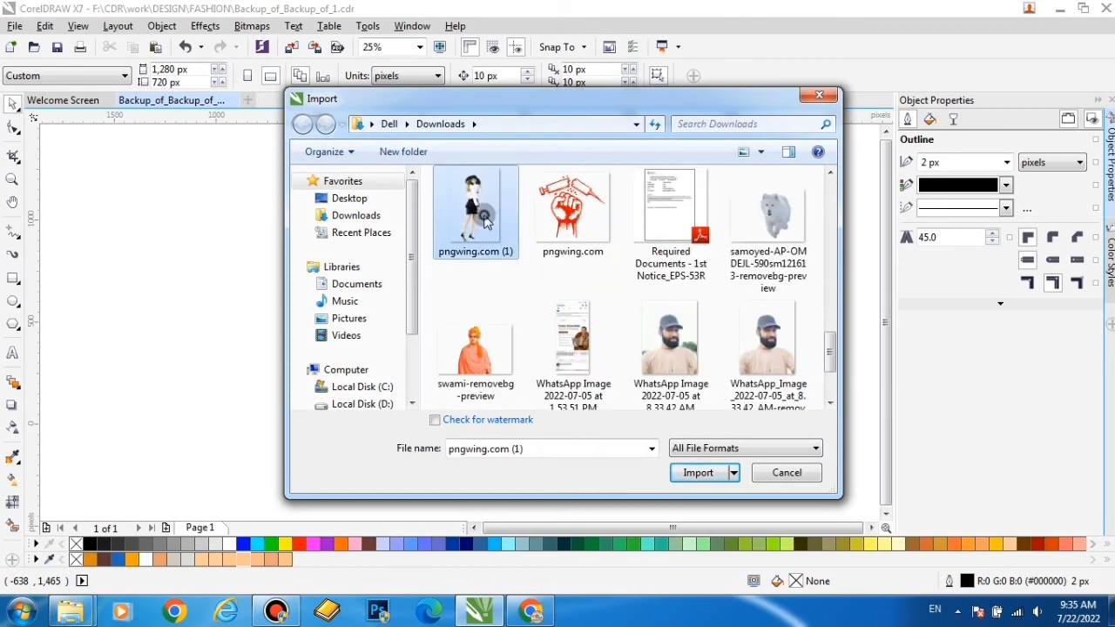
left_click(696, 472)
scroll(594, 287, "up", 1)
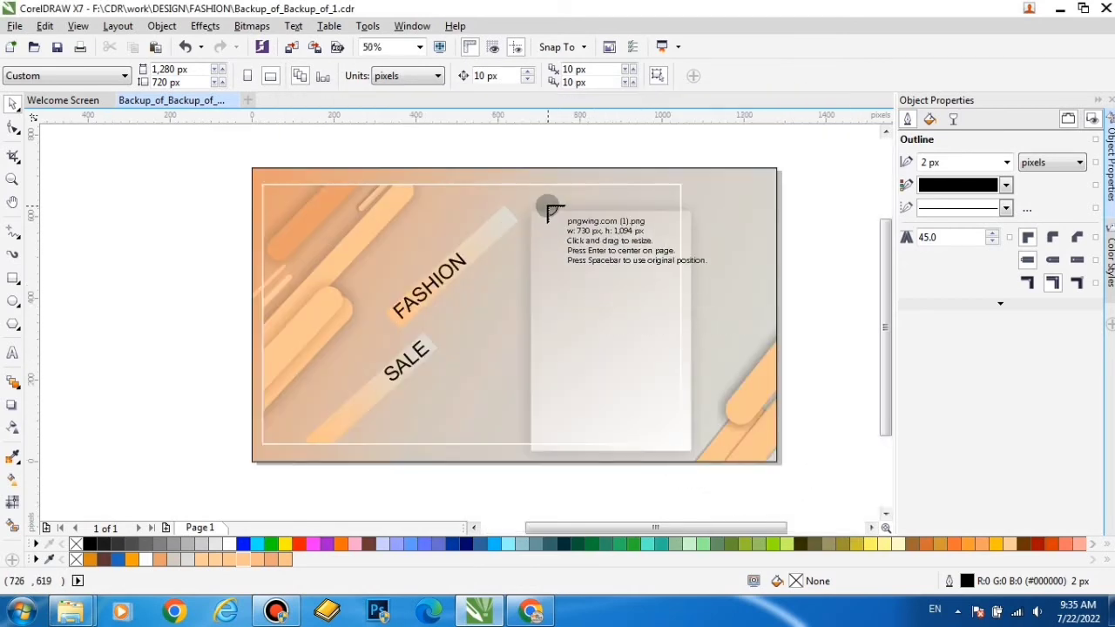
left_click_drag(541, 201, 728, 470)
- Enlarge the woman picture to about 449 × 672 px and position it on the photo panel at about X 892, Y 359 px
left_click_drag(650, 359, 676, 376)
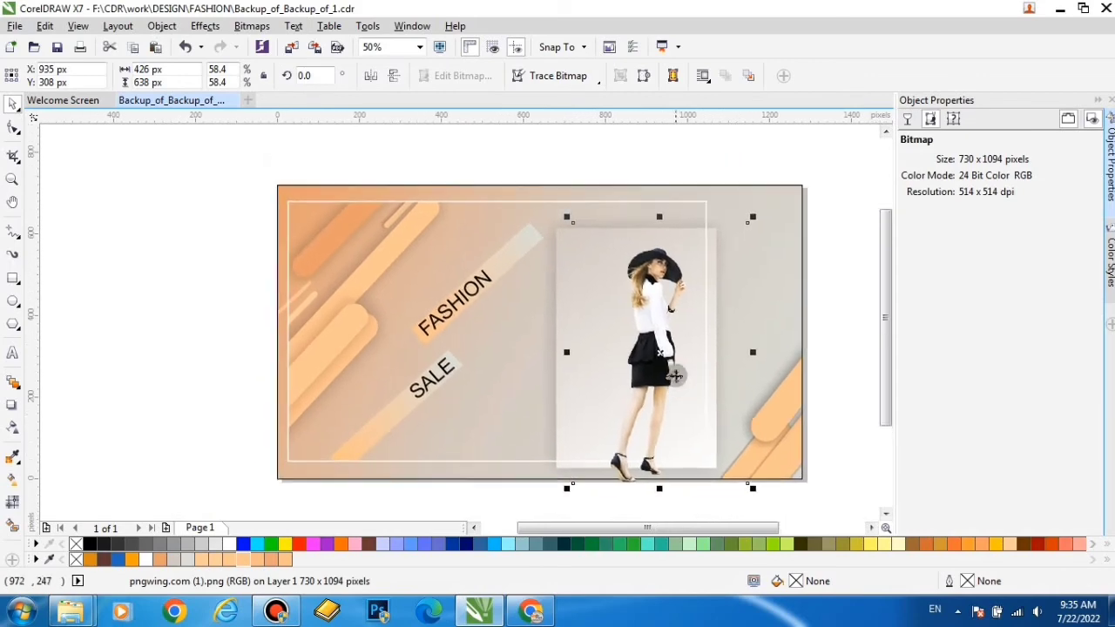
left_click_drag(566, 217, 557, 203)
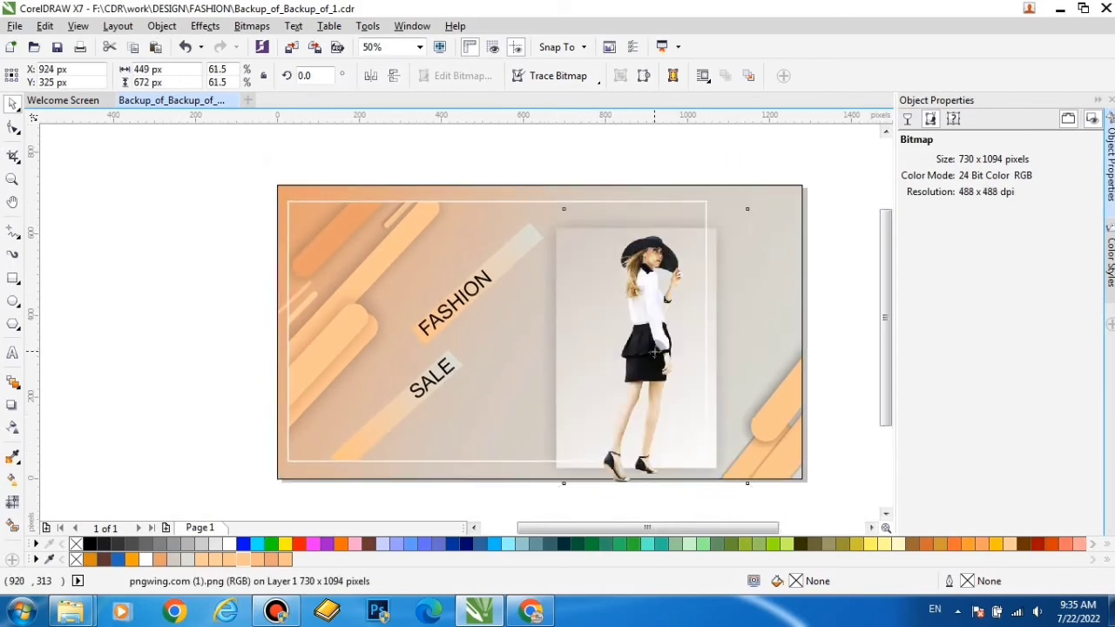
mouse_move(653, 351)
left_mouse_down()
mouse_move(653, 364)
mouse_move(666, 364)
left_mouse_up()
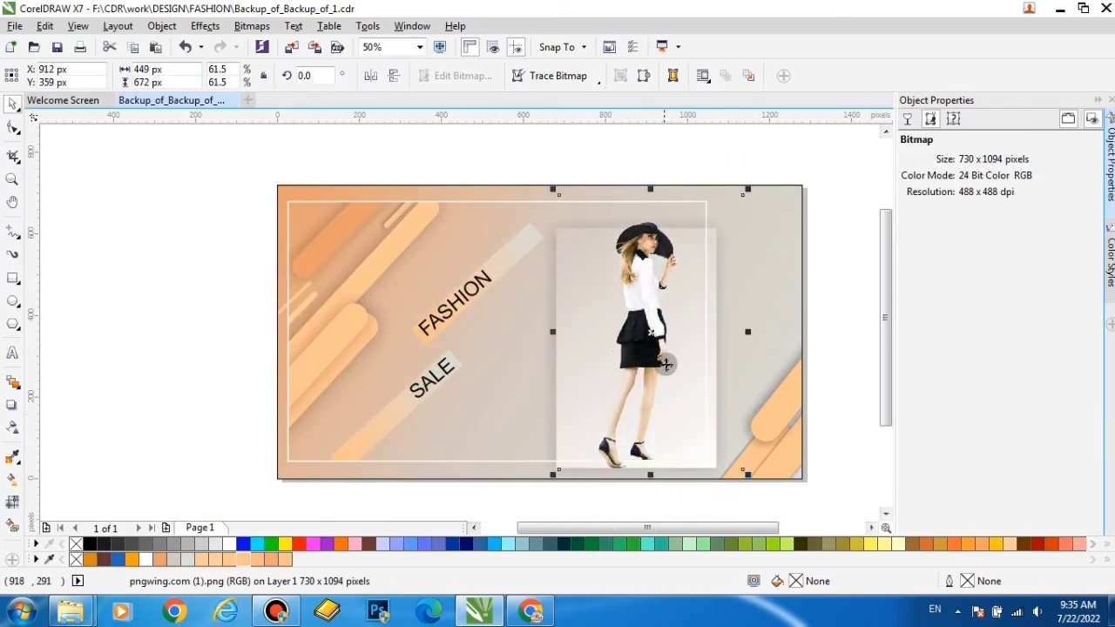
key("Left")
key("Left")
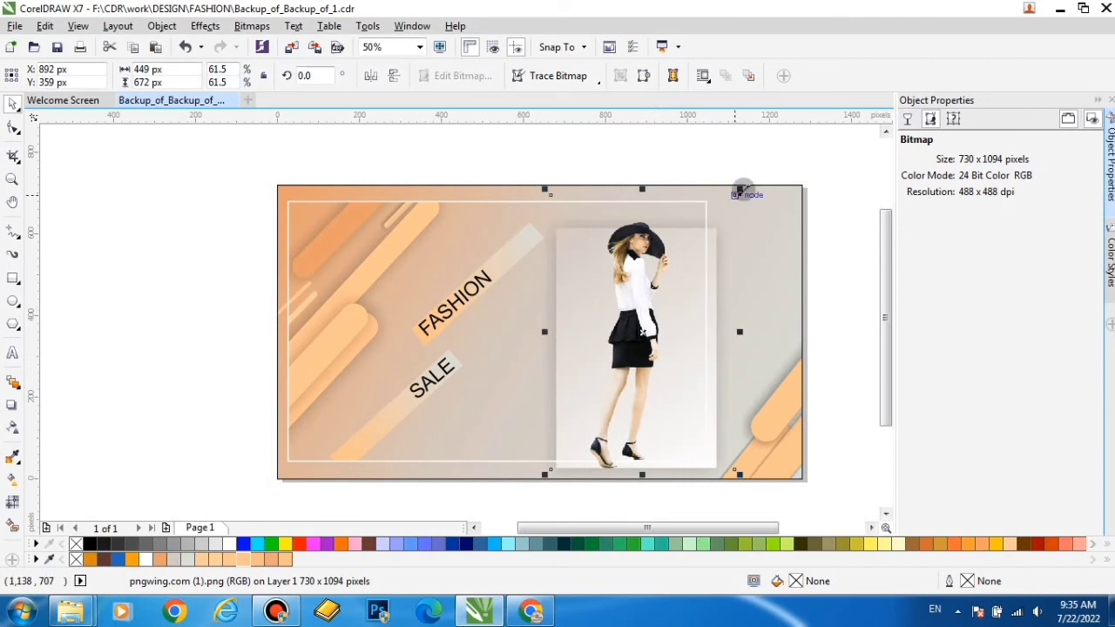
- Remove the black outline from the page's gradient background rectangle
left_click_drag(756, 317, 624, 294)
left_click(636, 294)
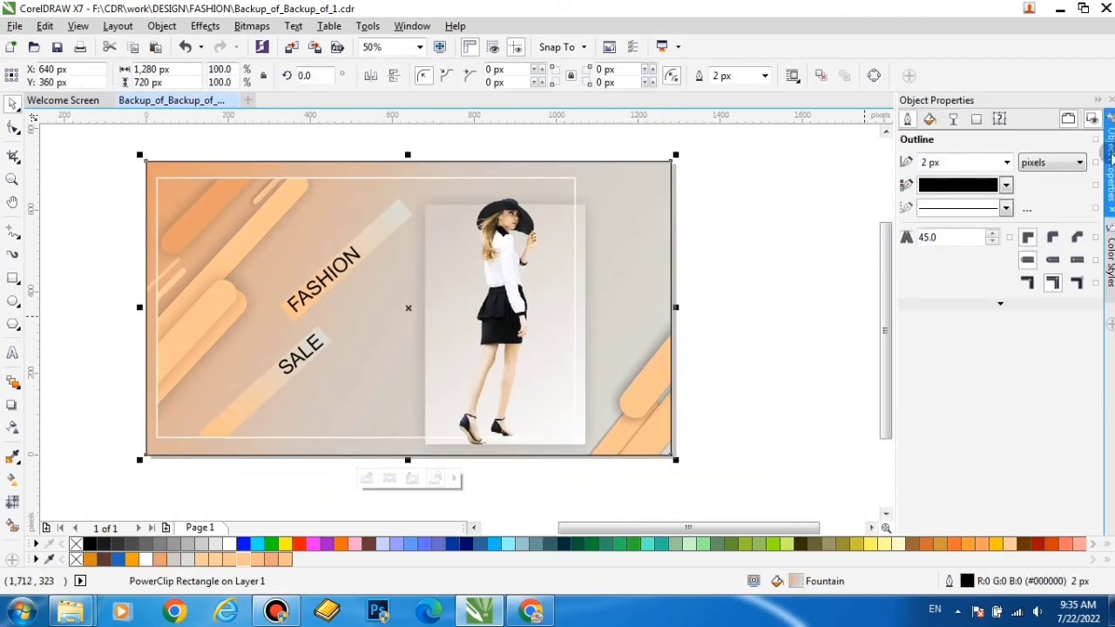
right_click(77, 559)
left_click(99, 387)
left_click_drag(314, 339, 462, 344)
left_click(12, 352)
left_click(390, 432)
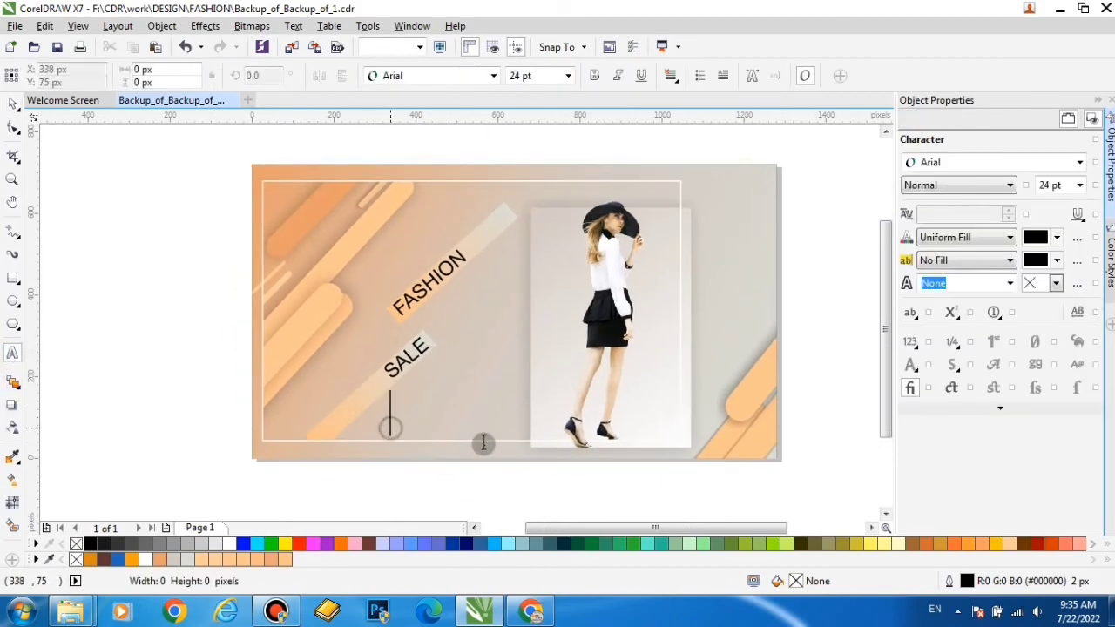
type("W")
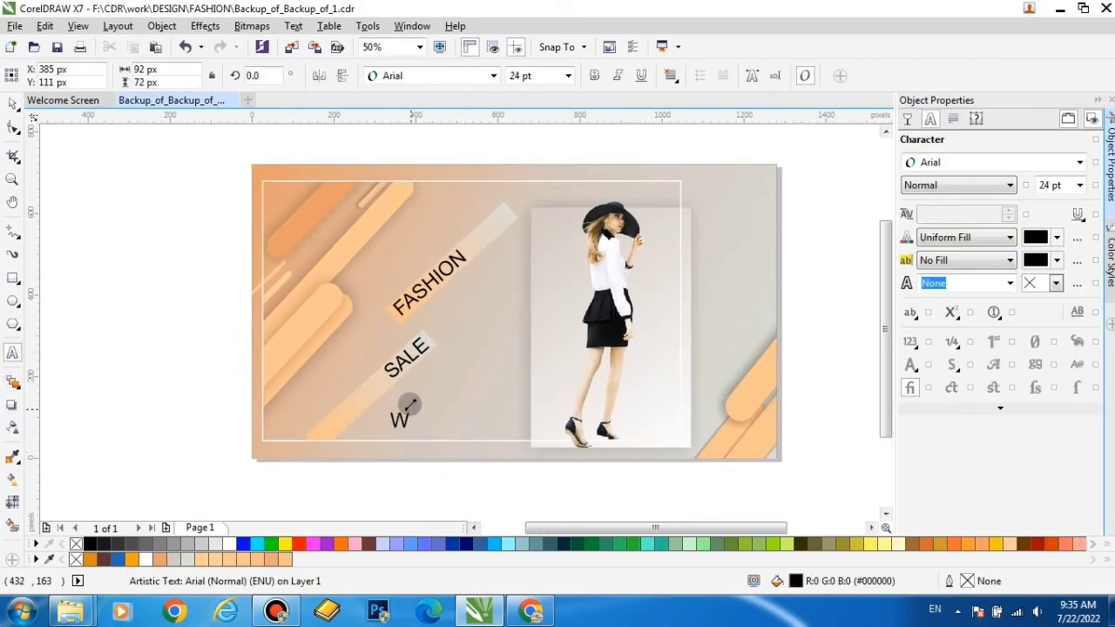
left_click_drag(403, 405, 402, 403)
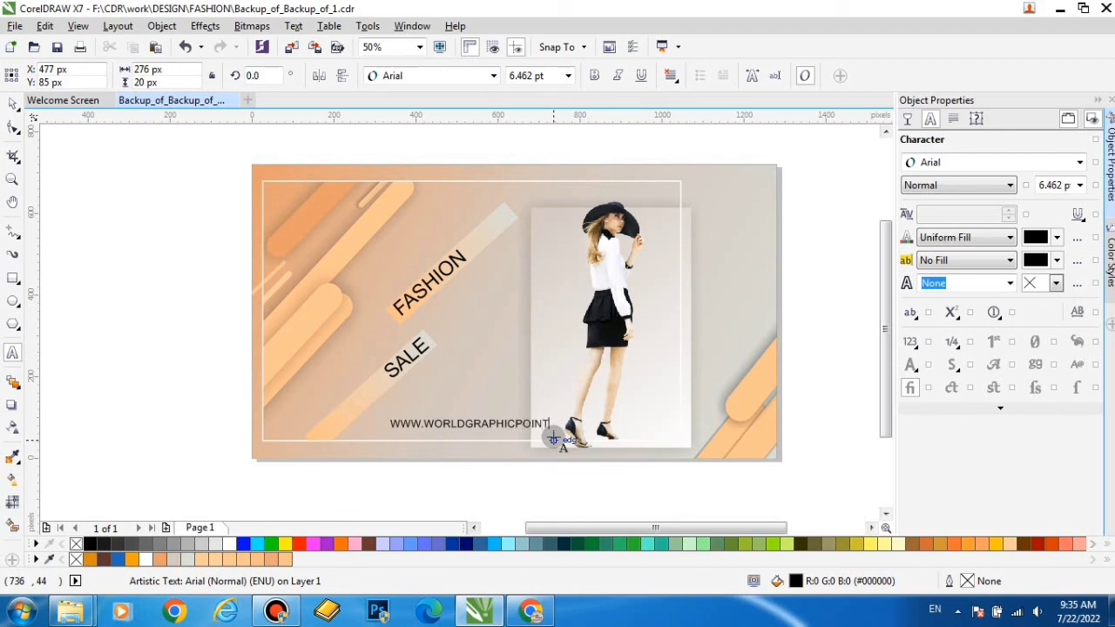
type(".COM")
left_click(13, 104)
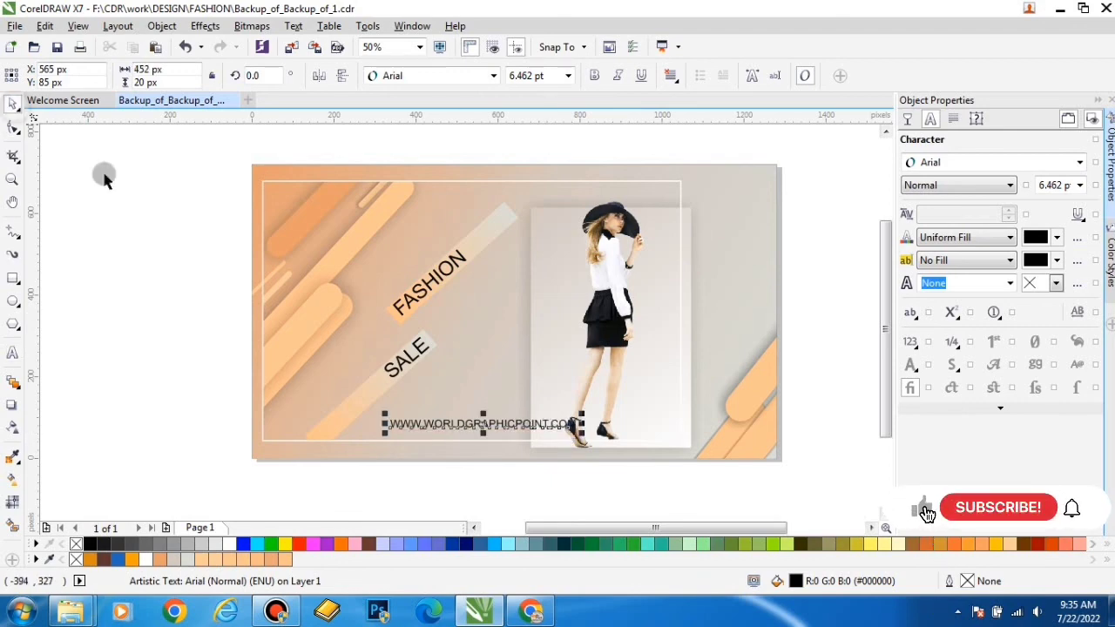
- Shrink the website text so it sits just above the white frame's lower edge, clear of the photo panel
left_click_drag(577, 411, 436, 437)
left_click(488, 465)
left_click(12, 179)
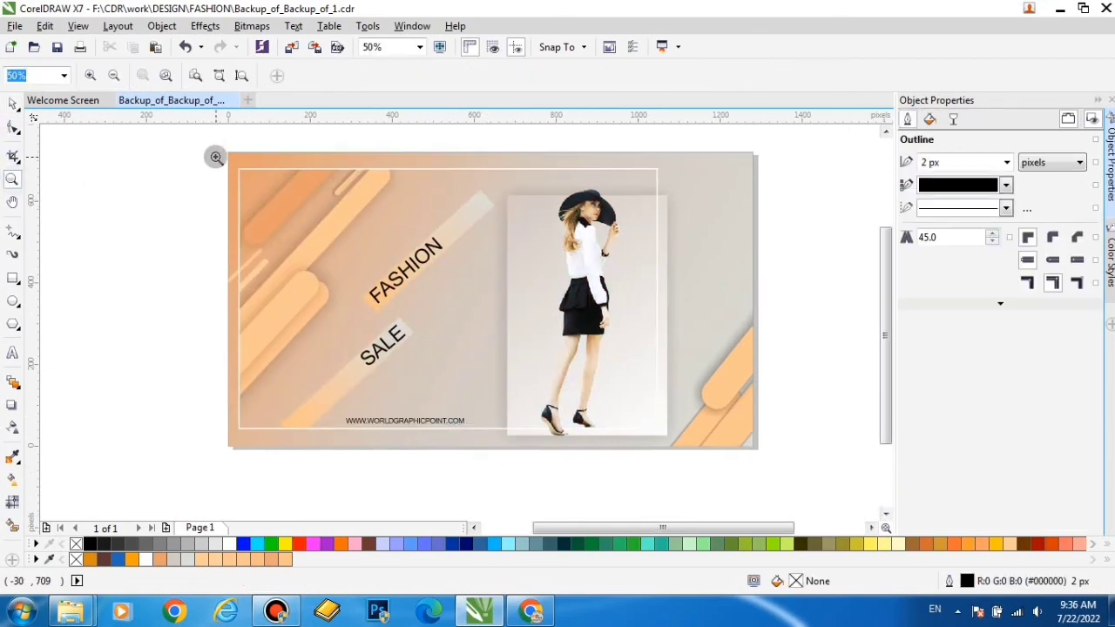
left_click_drag(216, 156, 761, 454)
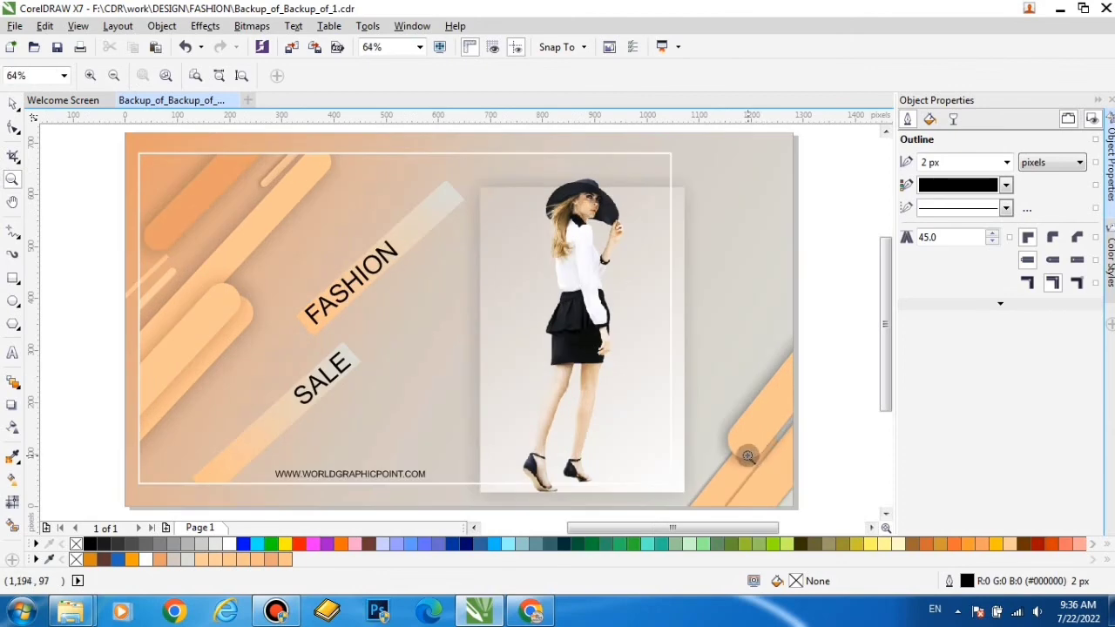